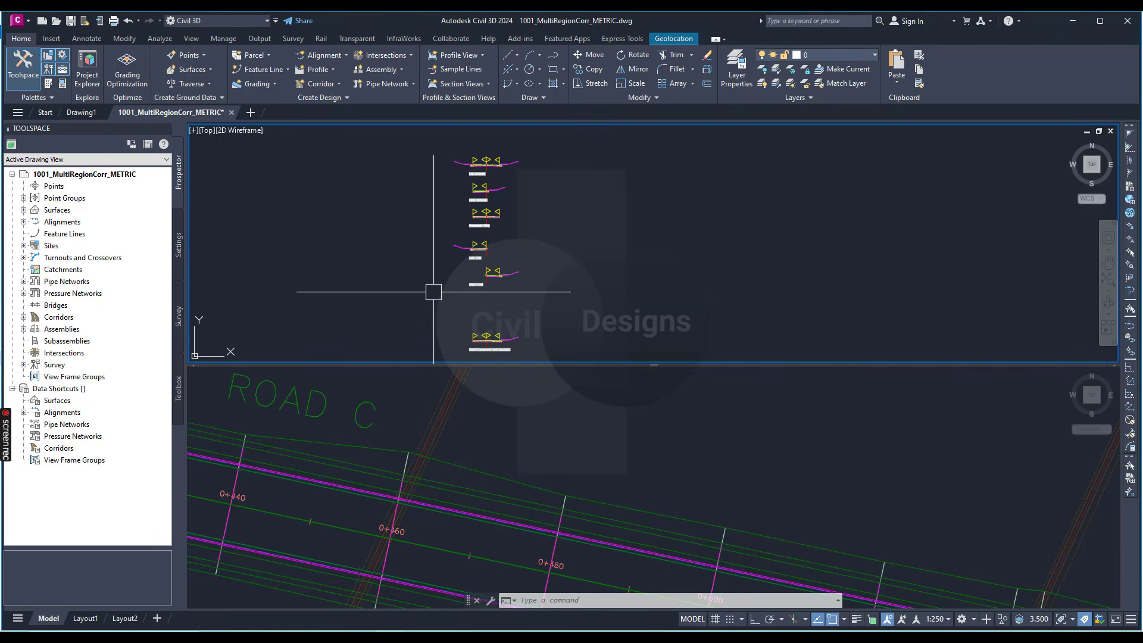
Select the North River Crossing corridor along Road C and open its corridor properties.
mouse_move(399, 293)
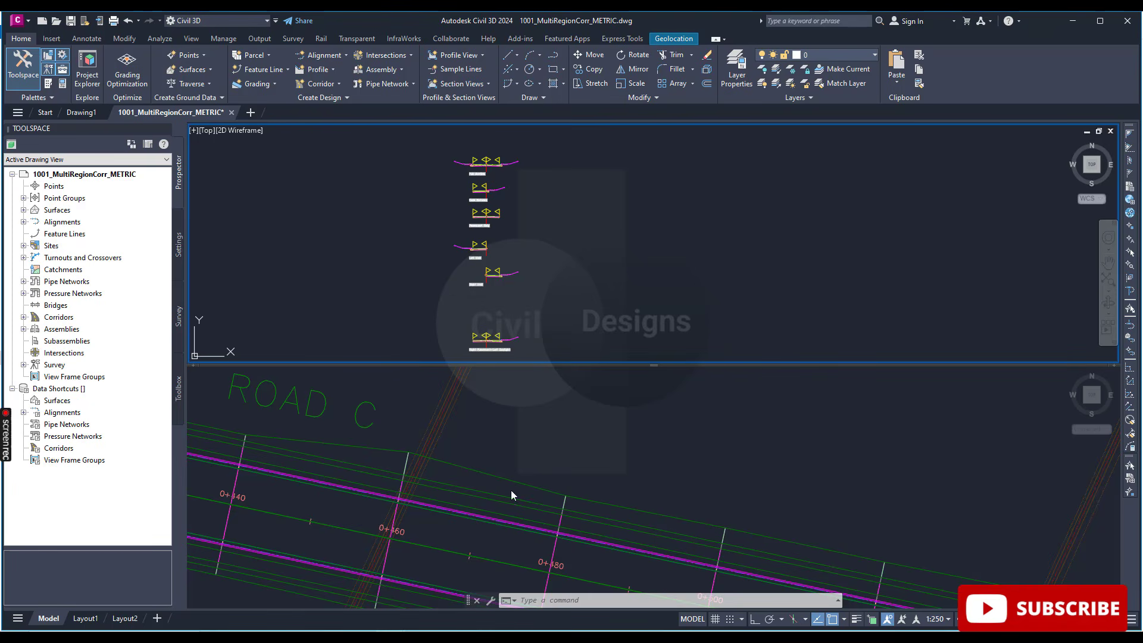
mouse_move(704, 267)
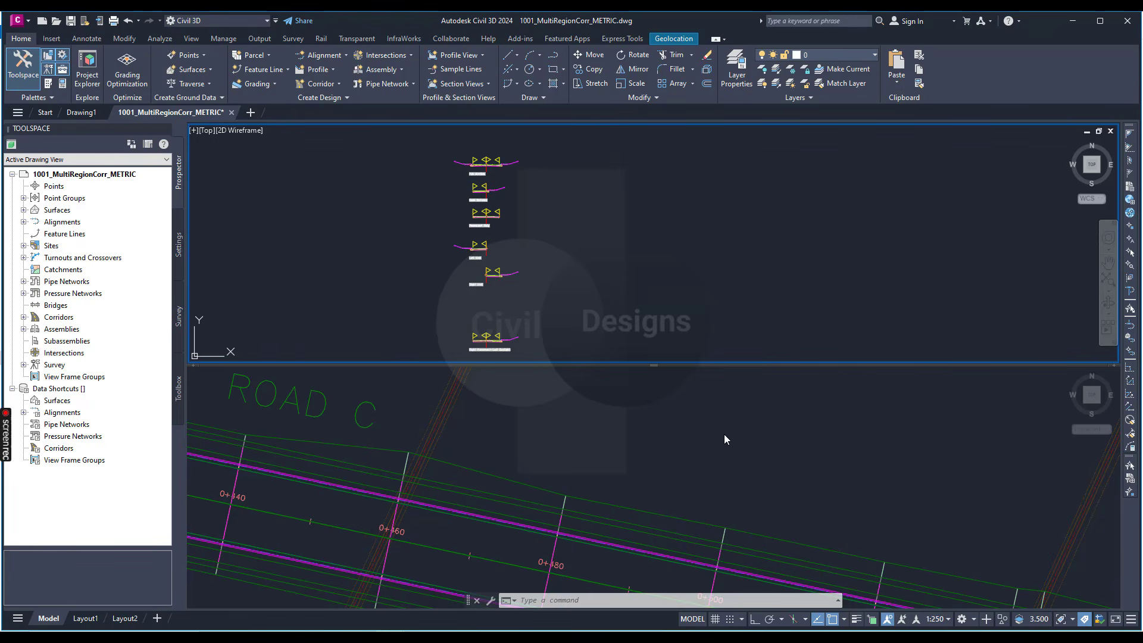
click(687, 470)
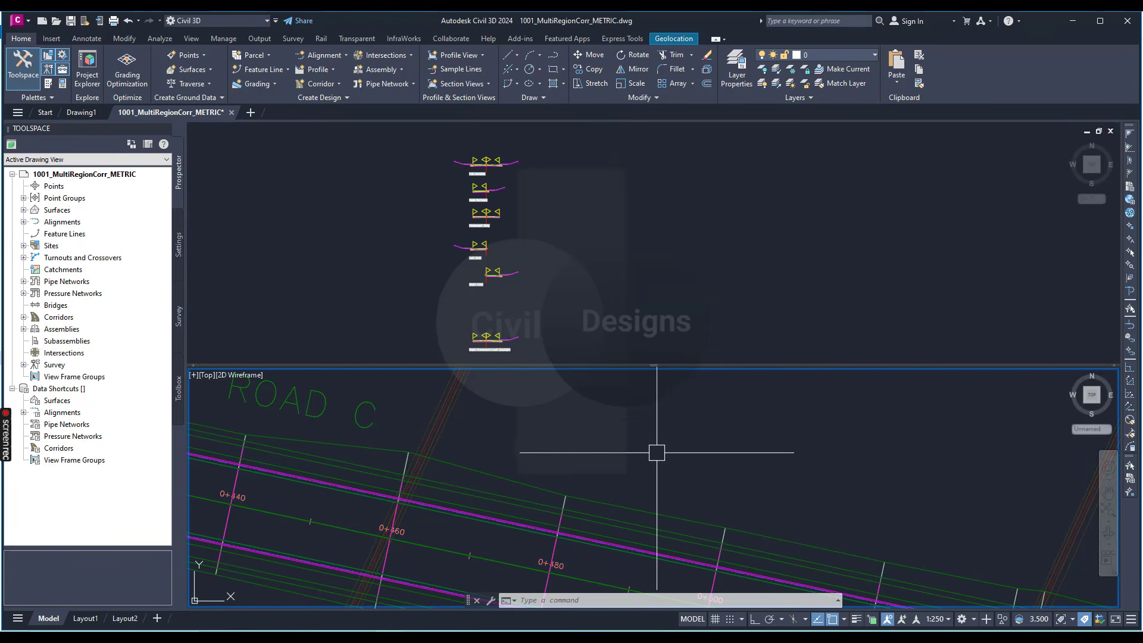
click(512, 502)
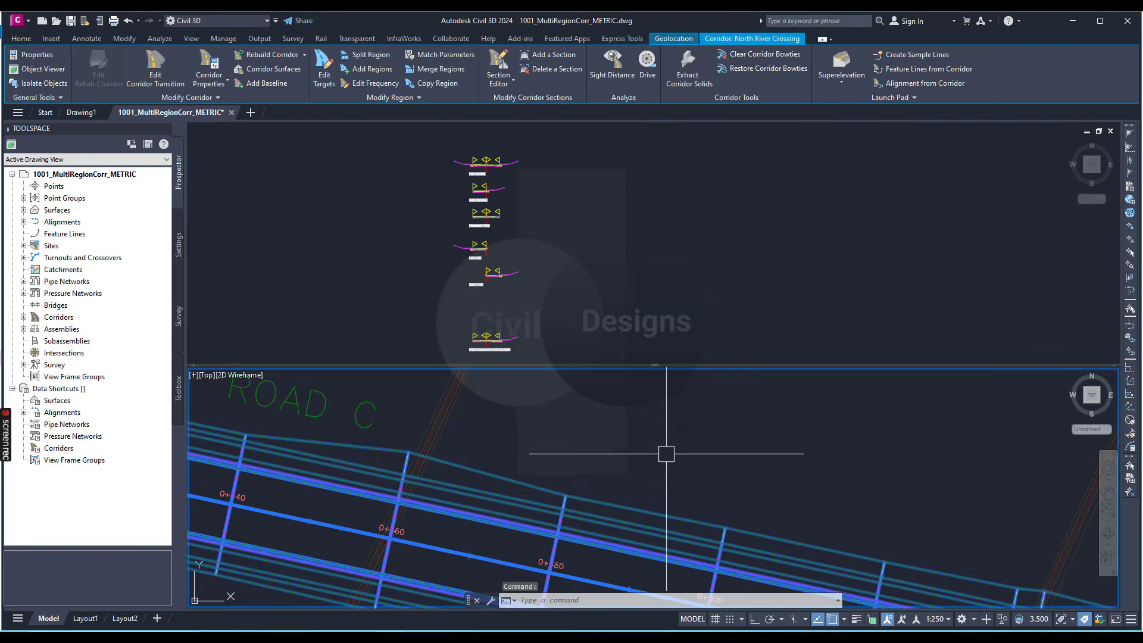
scroll(666, 454, down, 2)
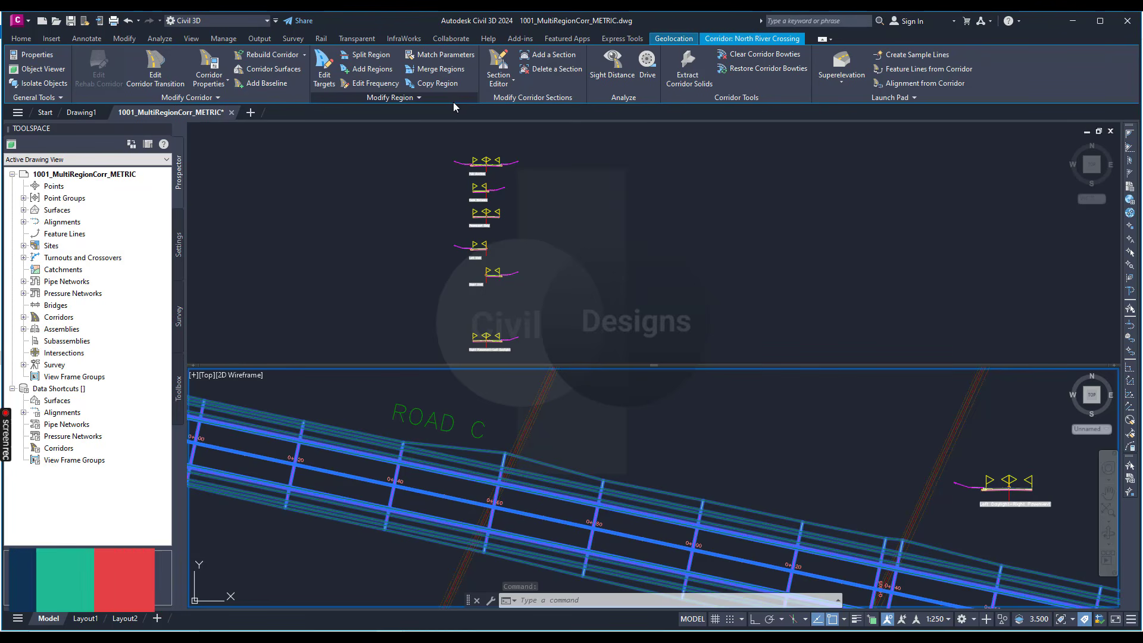
click(206, 65)
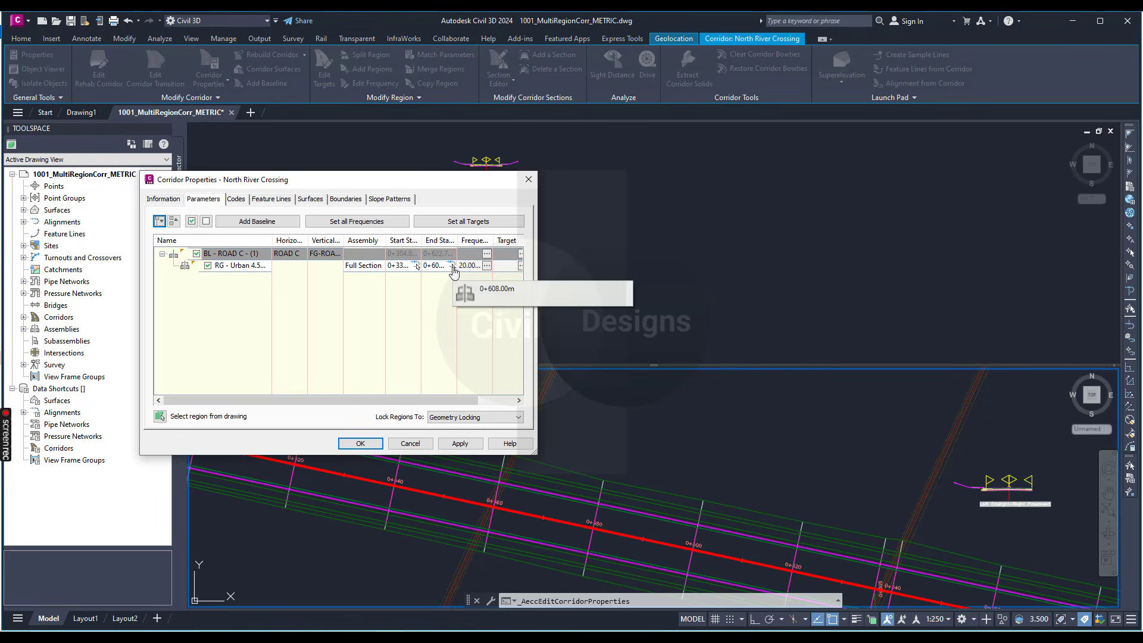
Pick the Full Section region's end station in the drawing, snapping to the curb return's endpoint before Road B, at station 0+524.98.
click(453, 271)
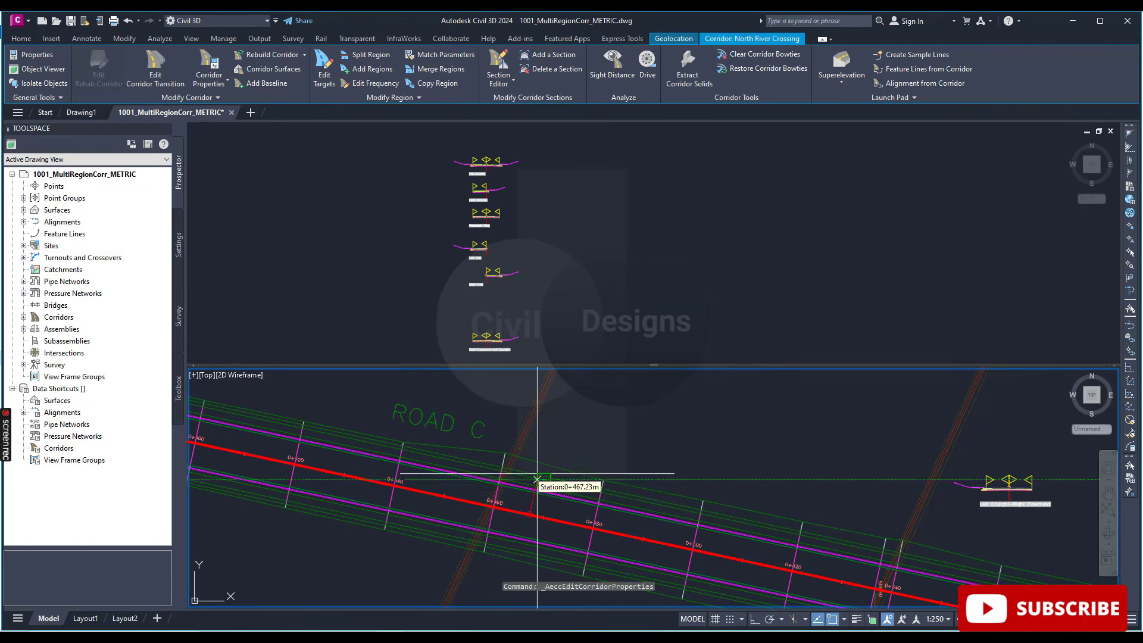
scroll(525, 457, down, 2)
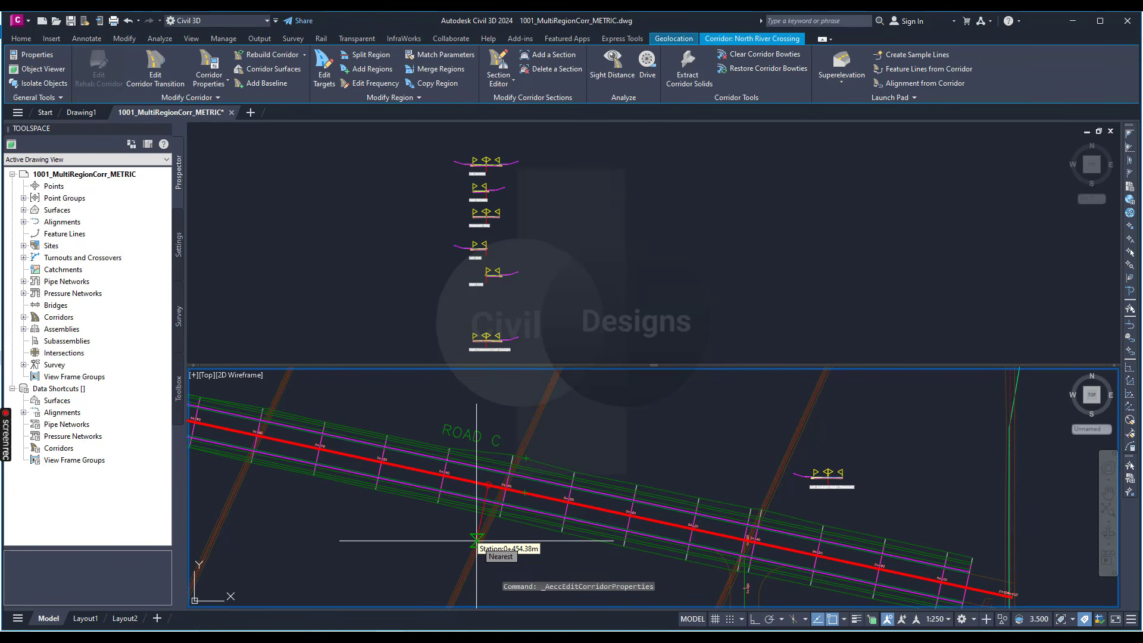
scroll(464, 536, up, 2)
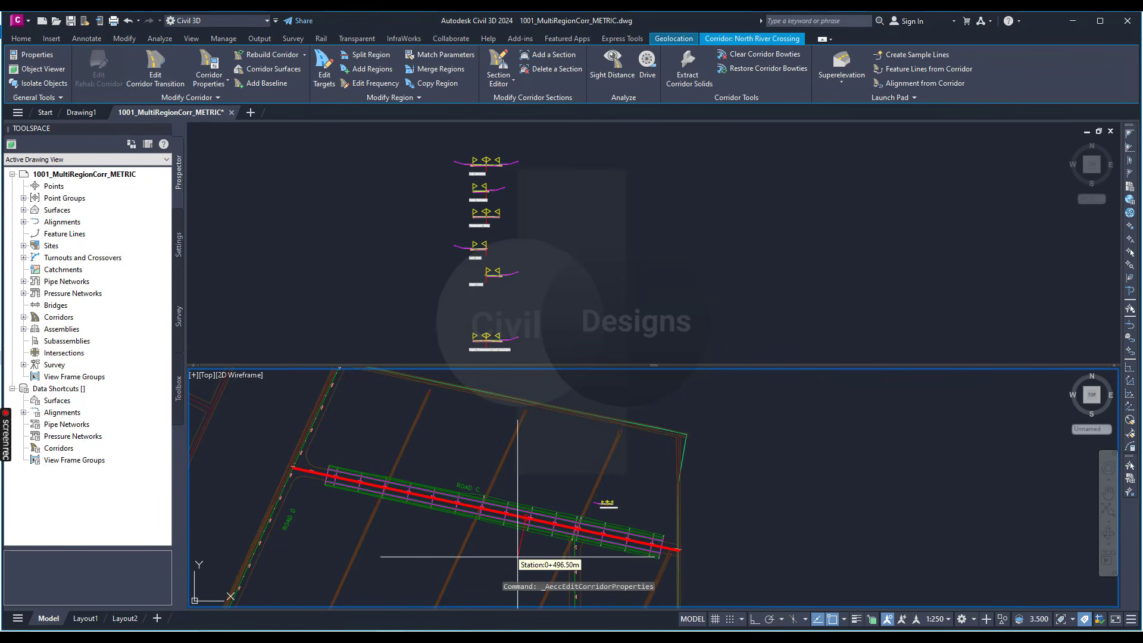
scroll(557, 541, up, 2)
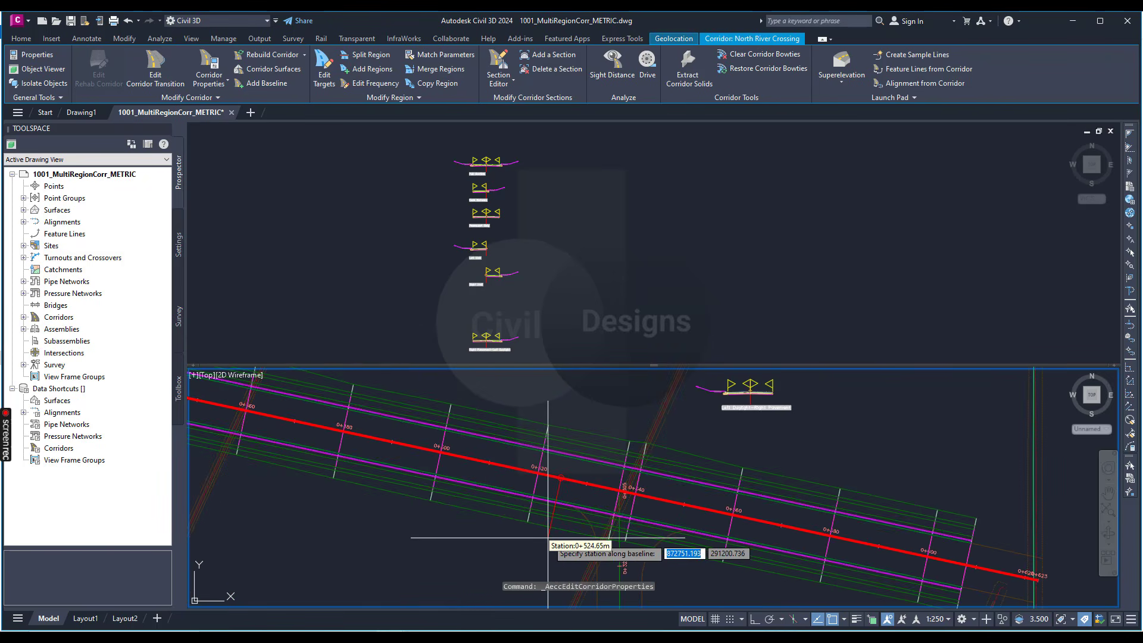
scroll(524, 516, down, 2)
scroll(522, 518, up, 5)
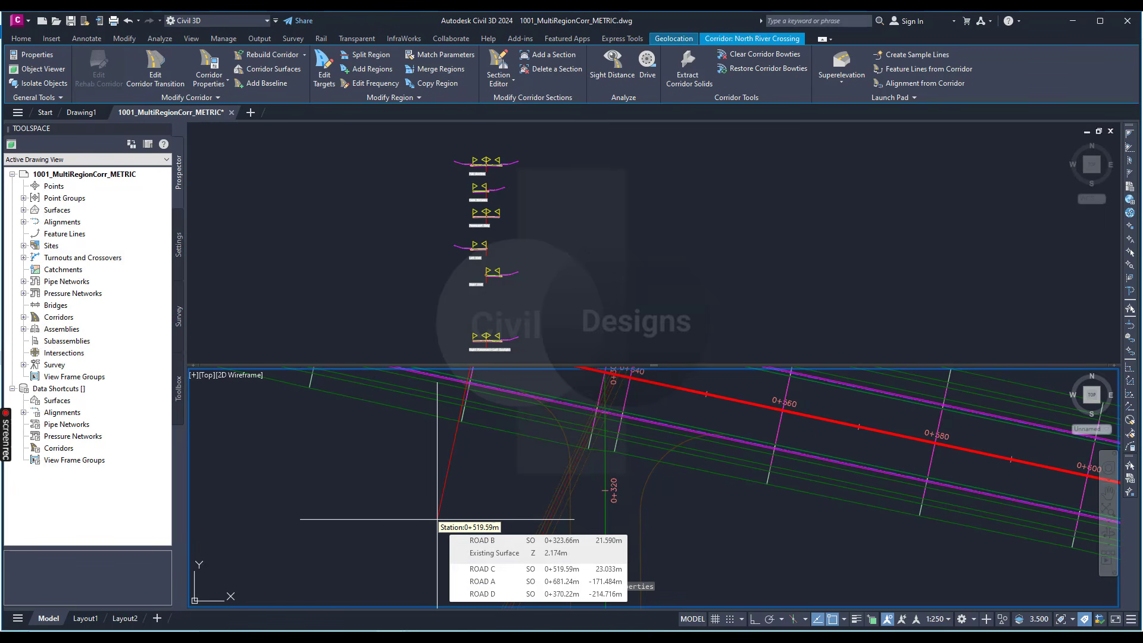
shift+right_click(438, 519)
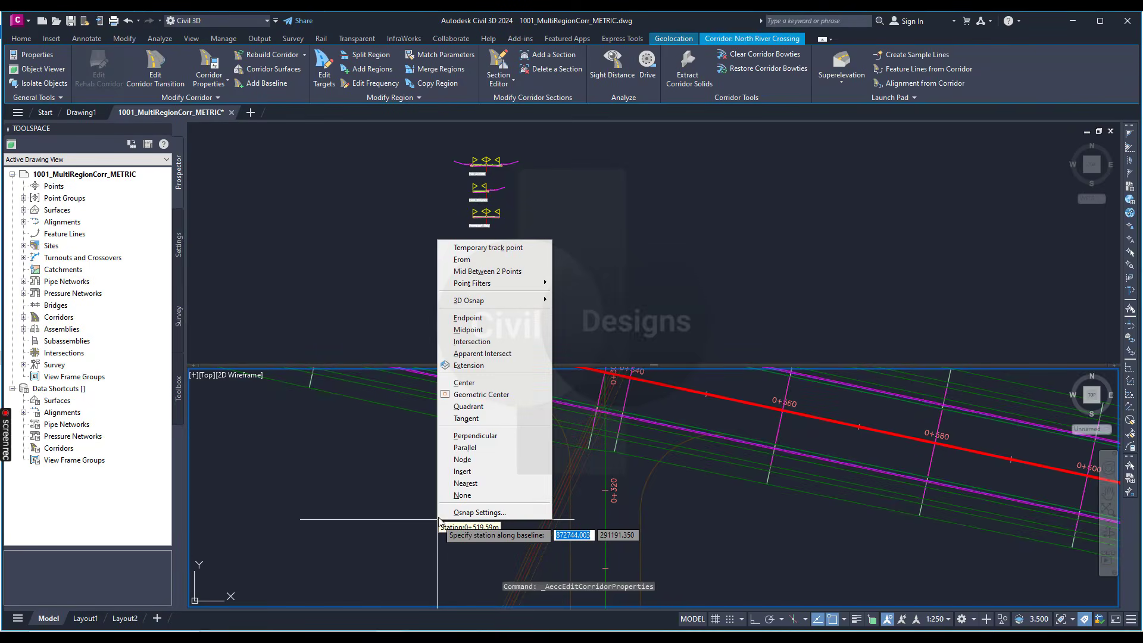
click(467, 317)
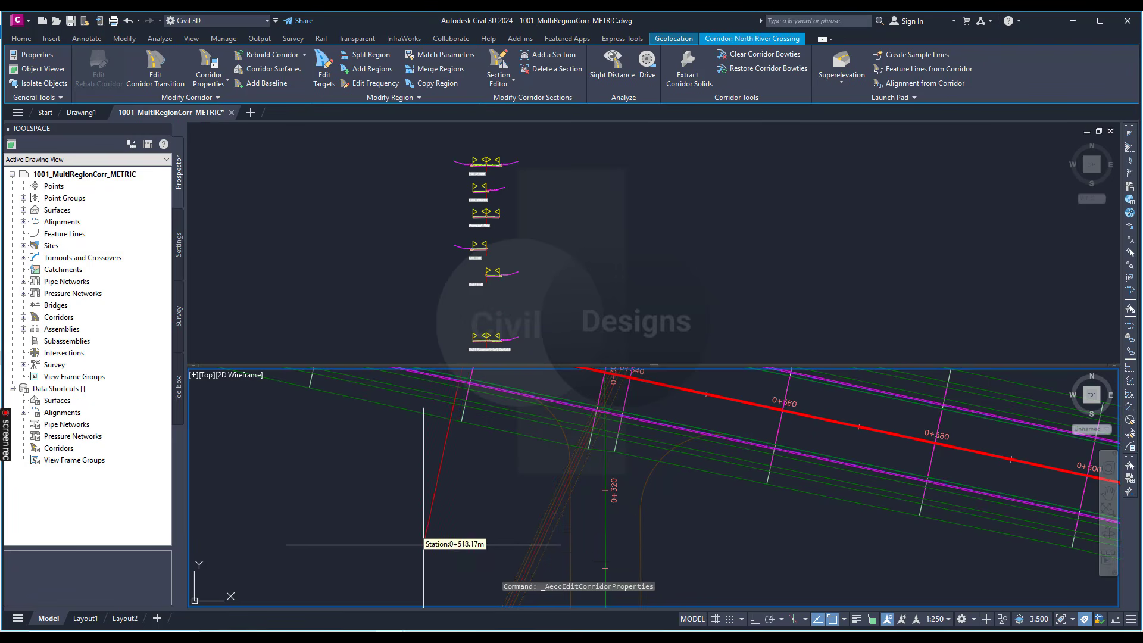
scroll(423, 526, down, 2)
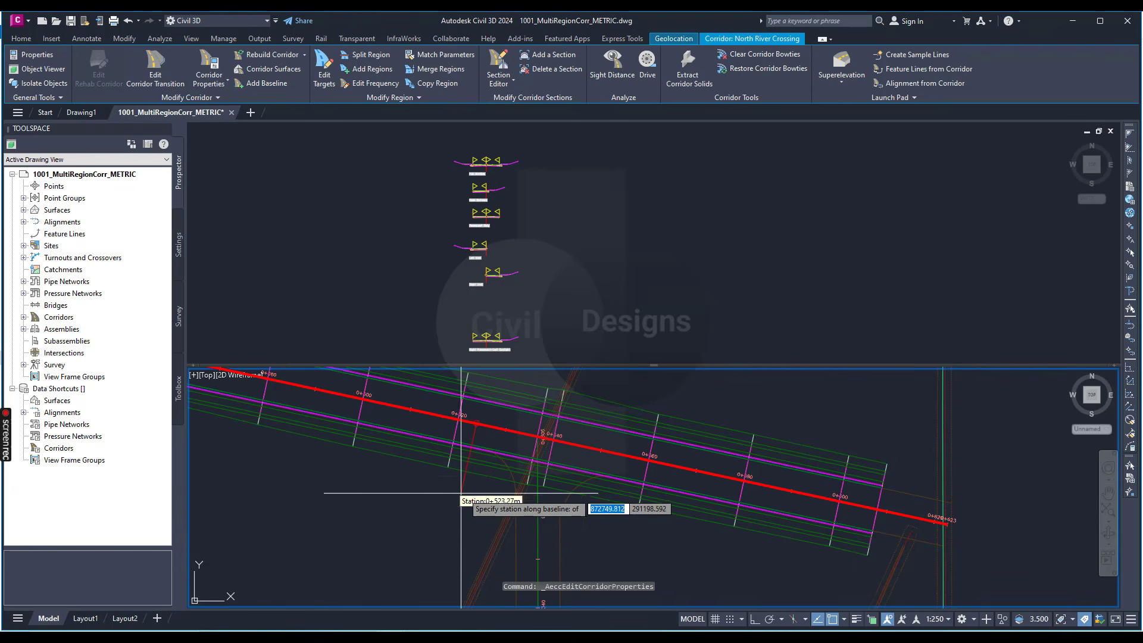
scroll(476, 505, up, 2)
scroll(520, 407, up, 1)
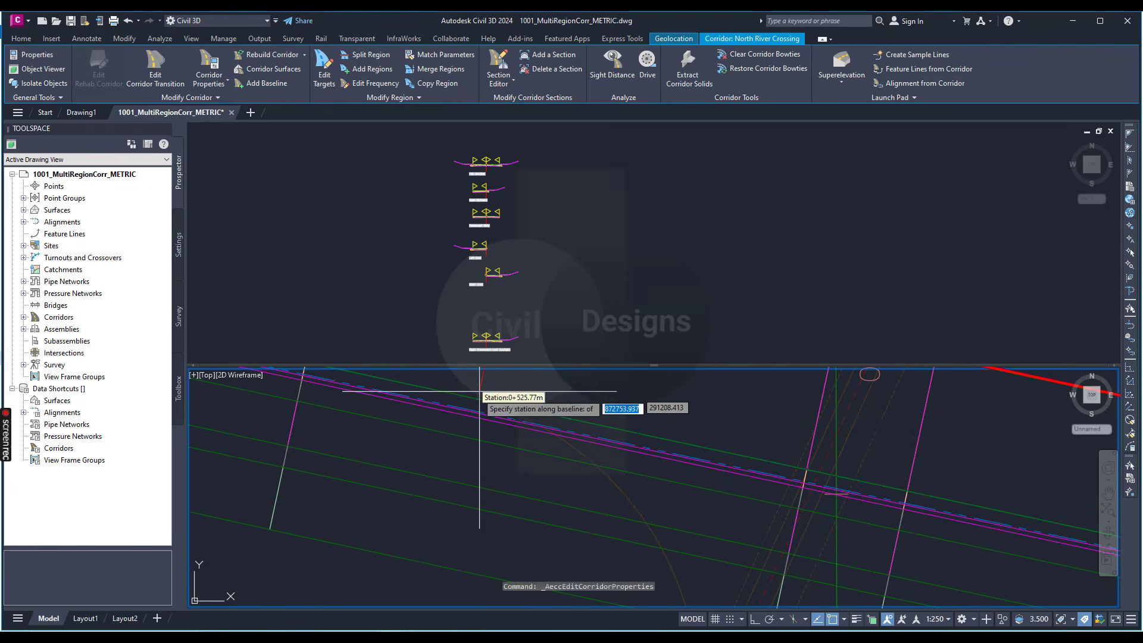
click(447, 388)
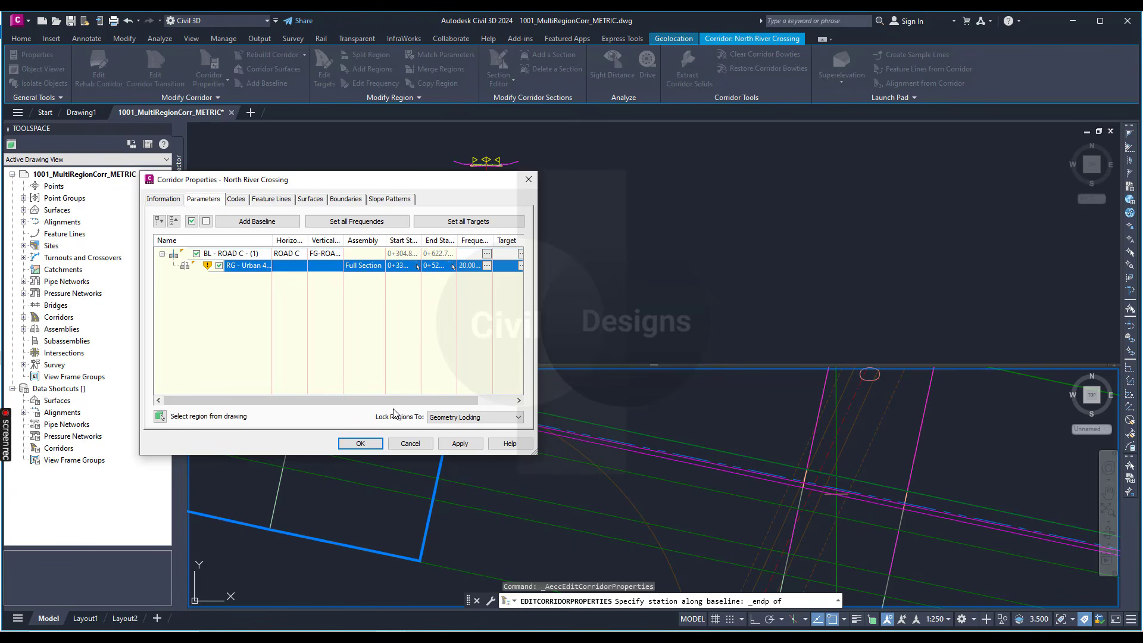
Apply the region change, rebuild the corridor and close the corridor properties.
click(460, 443)
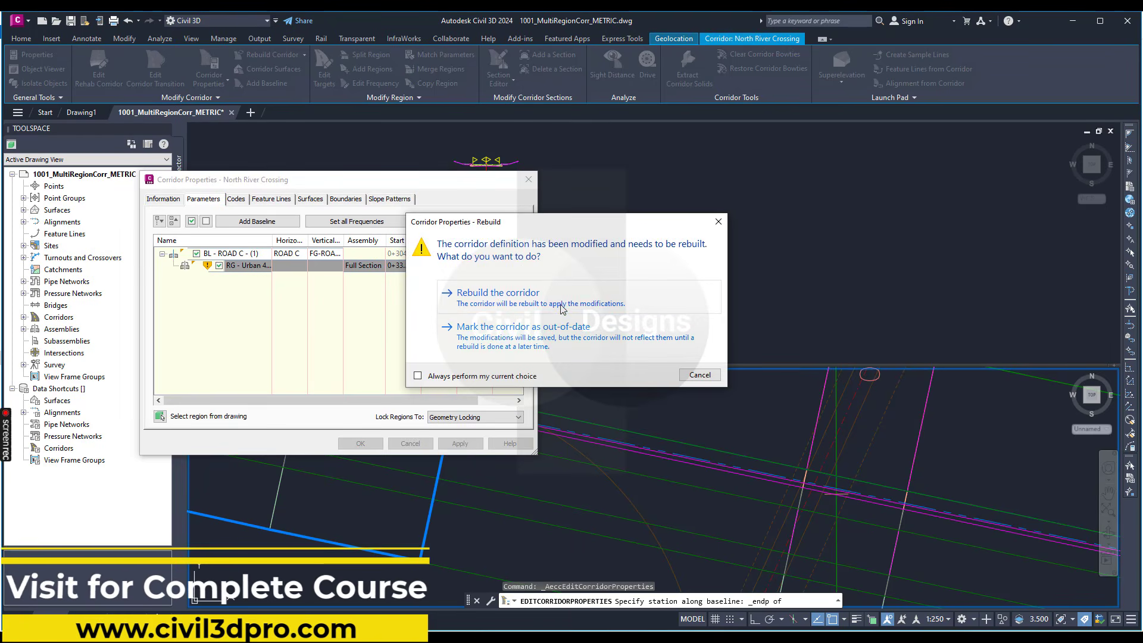
click(560, 308)
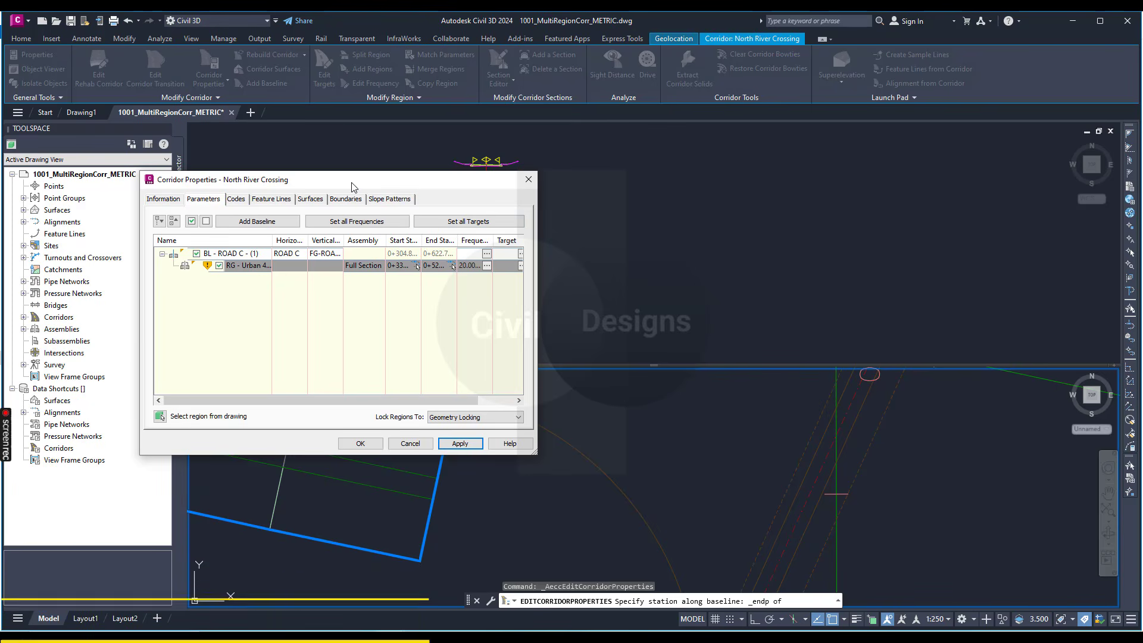
drag(347, 185, 240, 146)
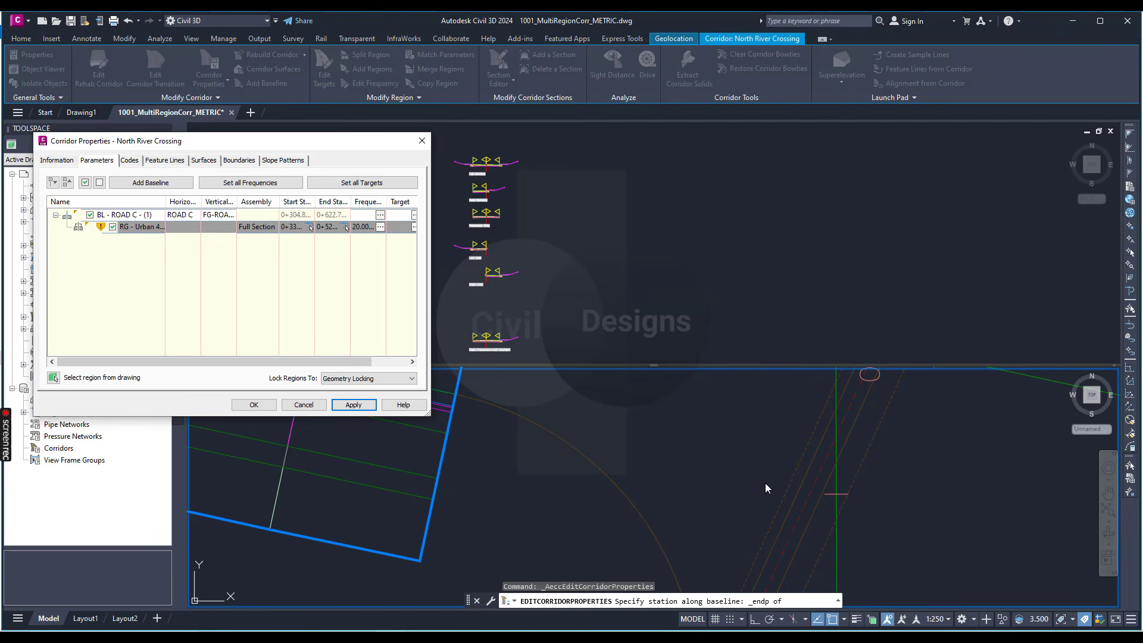
click(253, 404)
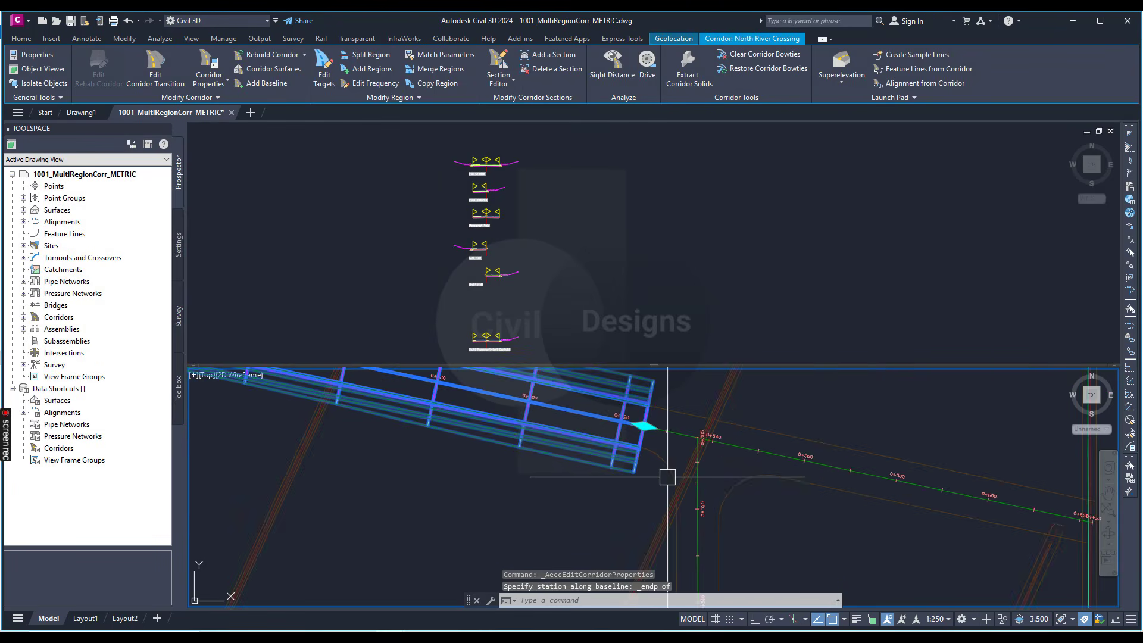
scroll(660, 491, down, 2)
scroll(653, 505, up, 1)
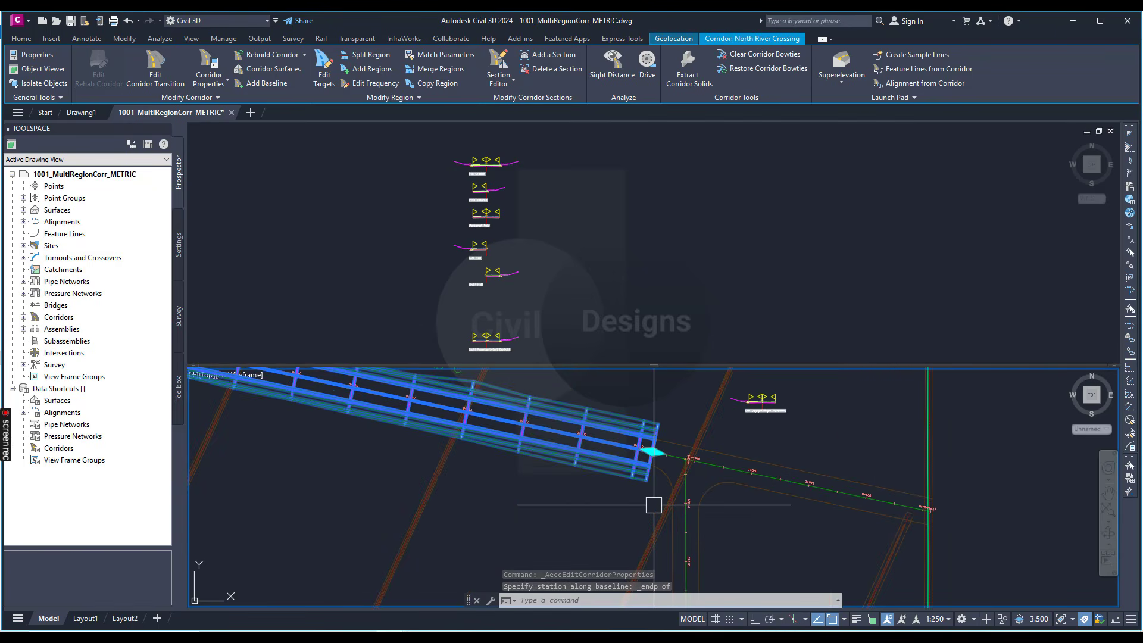
In the corridor properties, insert a region after the Full Section region using the Left Daylight-Right Pavement assembly.
mouse_move(653, 505)
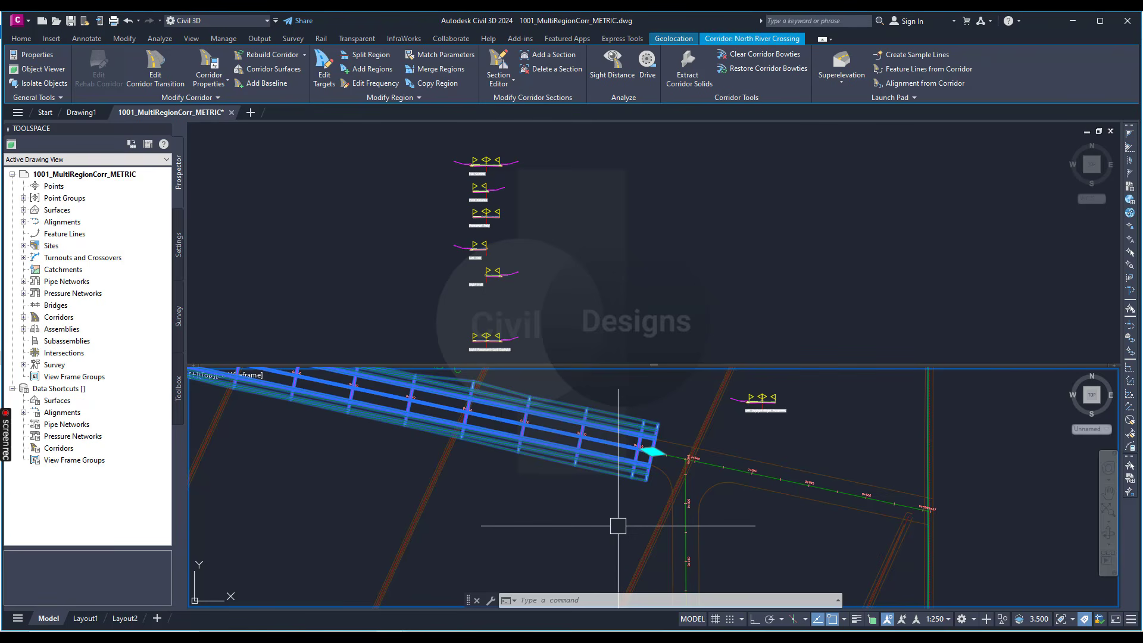
mouse_move(618, 525)
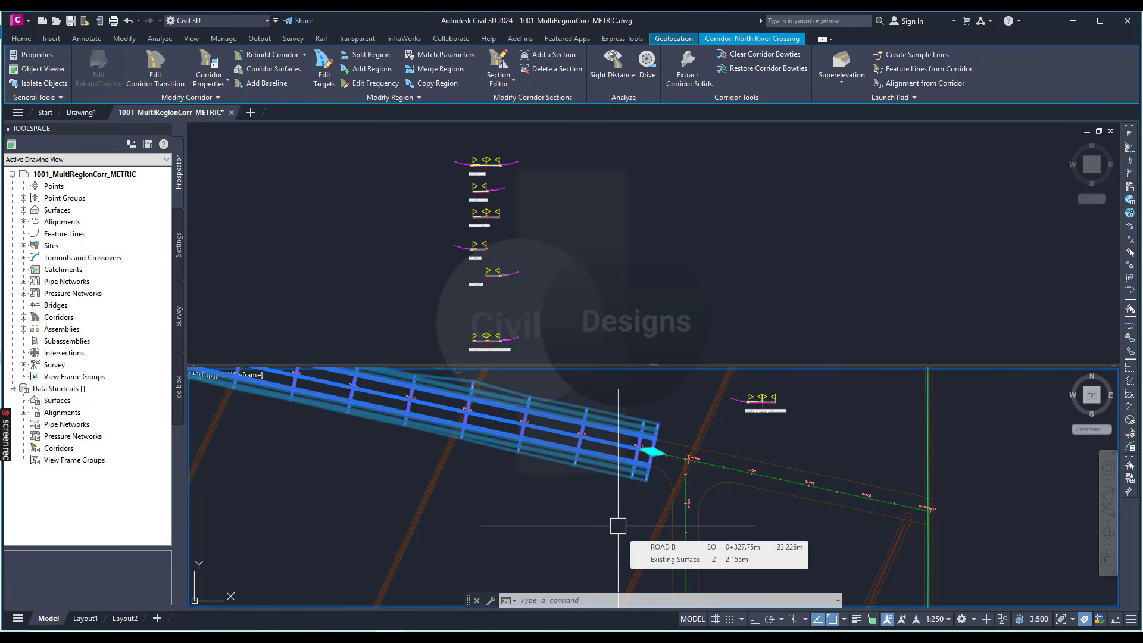
mouse_move(595, 544)
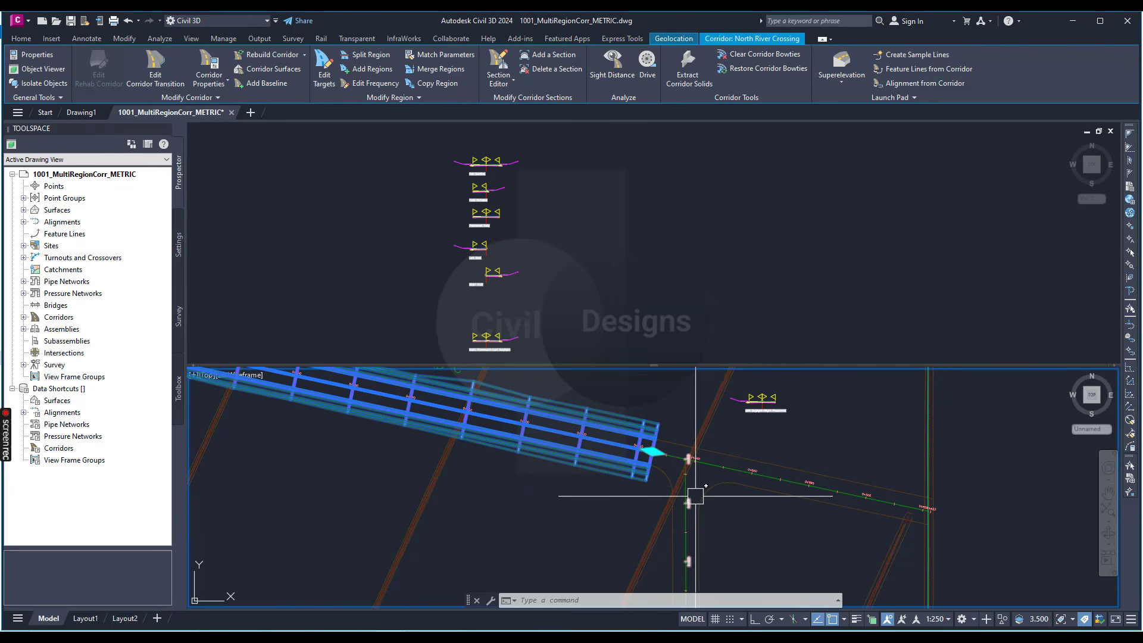
scroll(695, 497, up, 2)
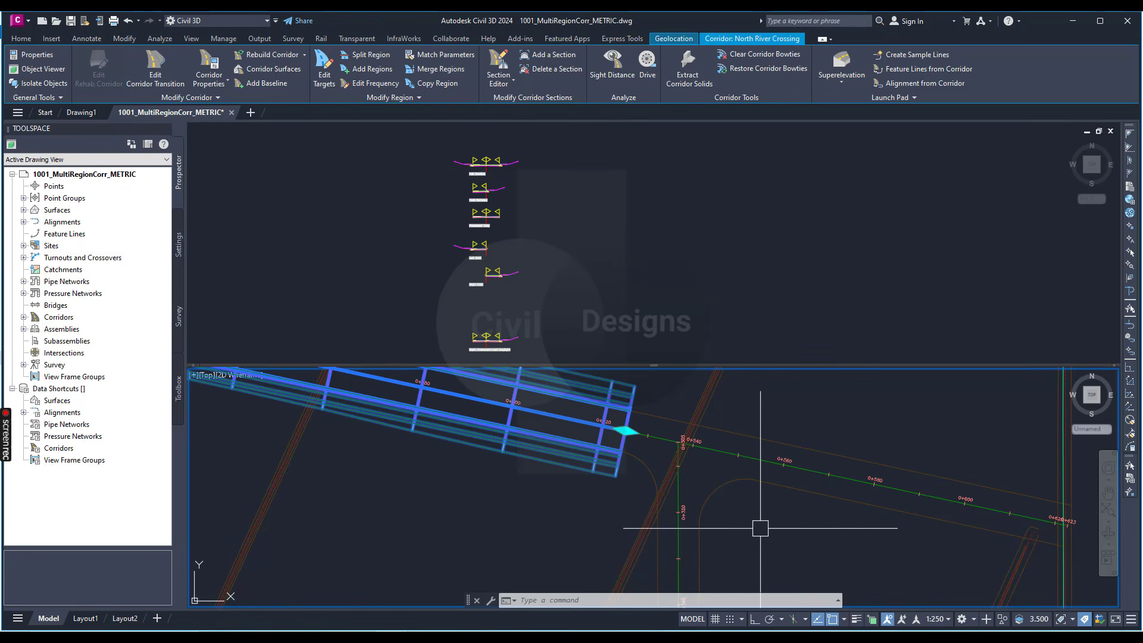
mouse_move(760, 528)
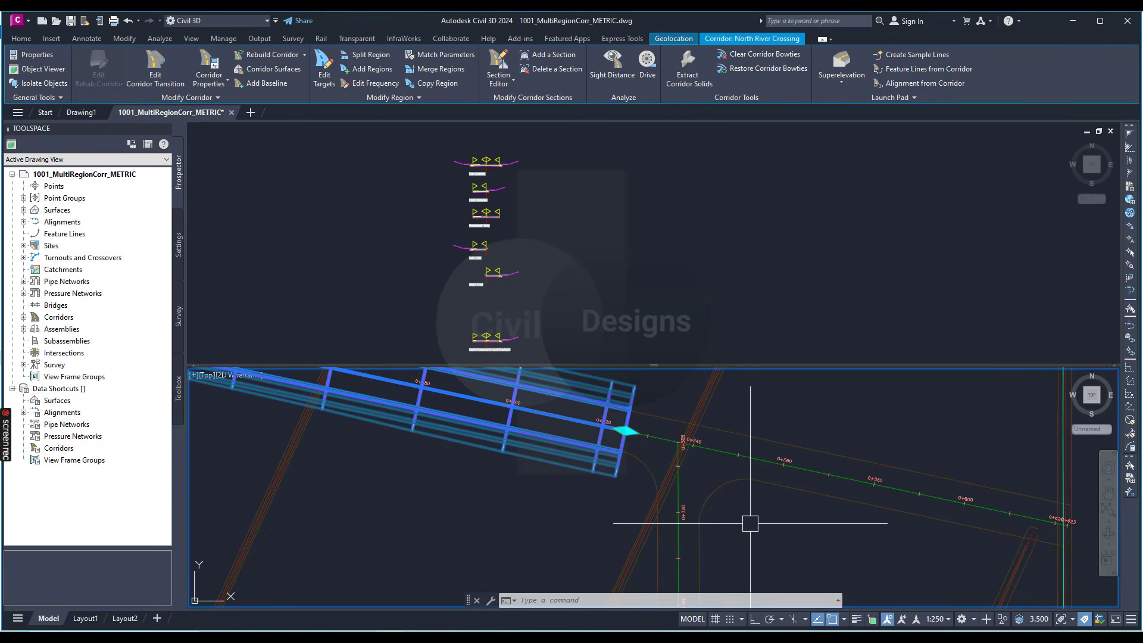
click(209, 68)
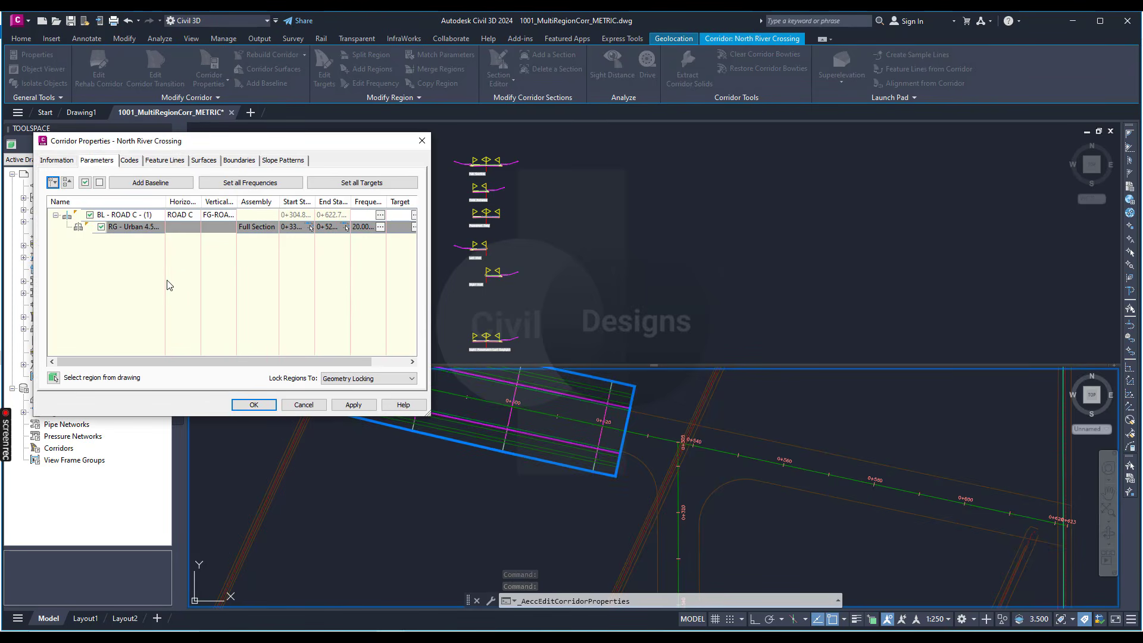
right_click(141, 228)
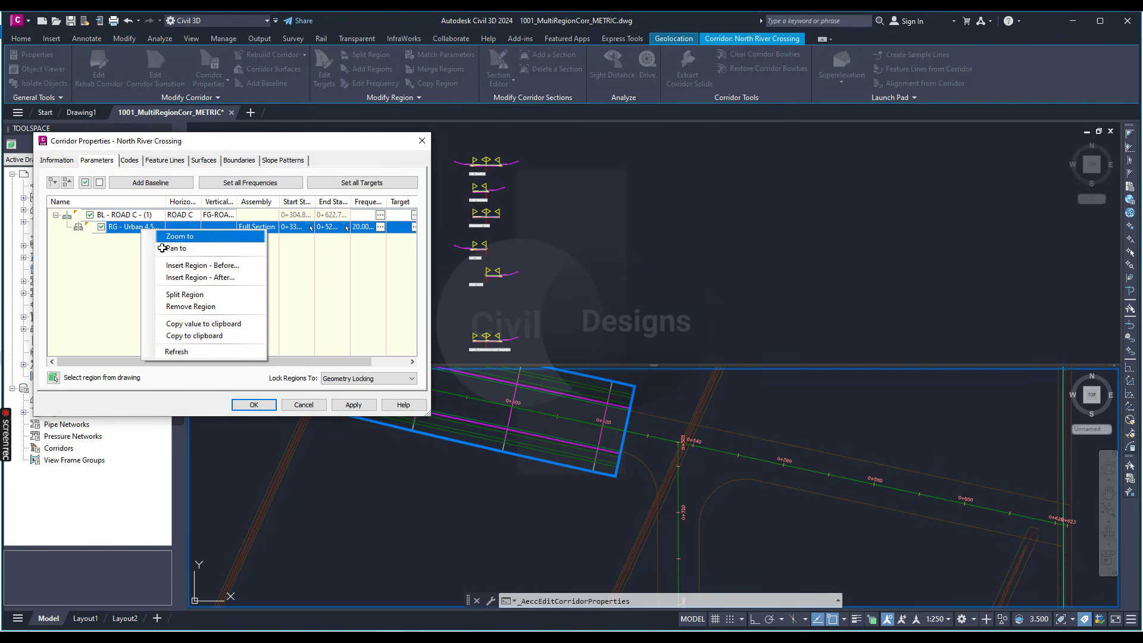
click(195, 279)
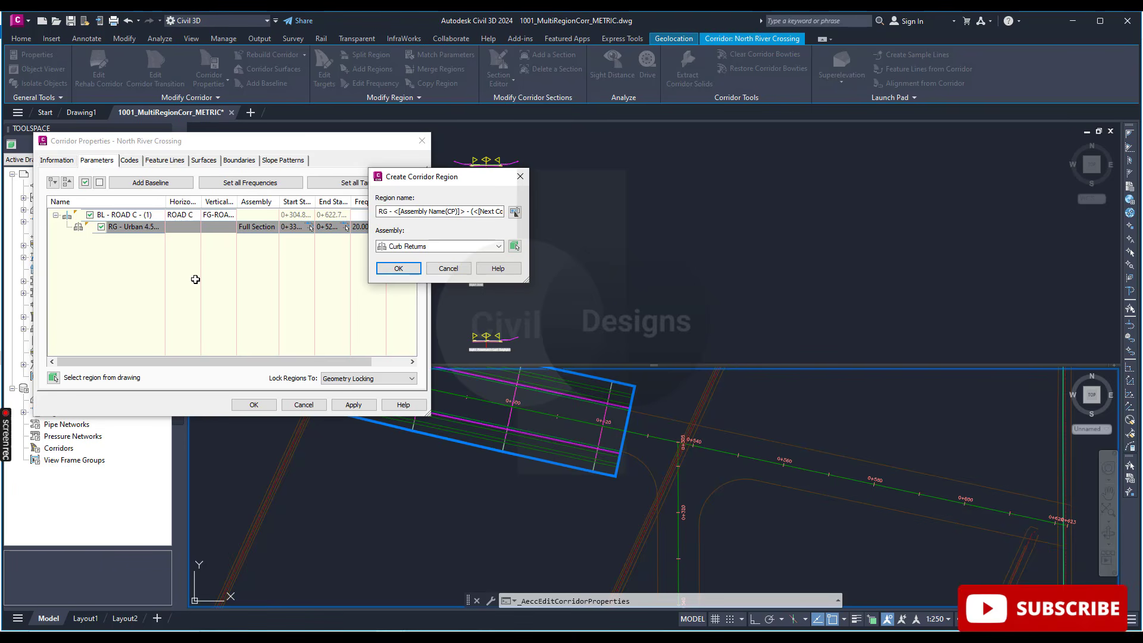
click(424, 249)
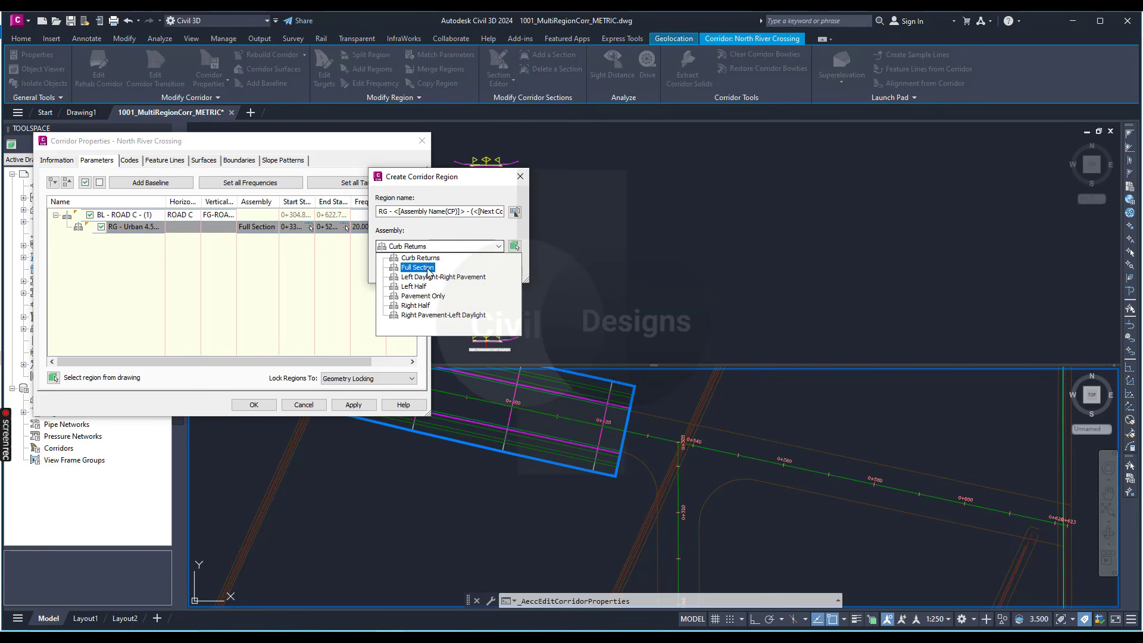
click(463, 282)
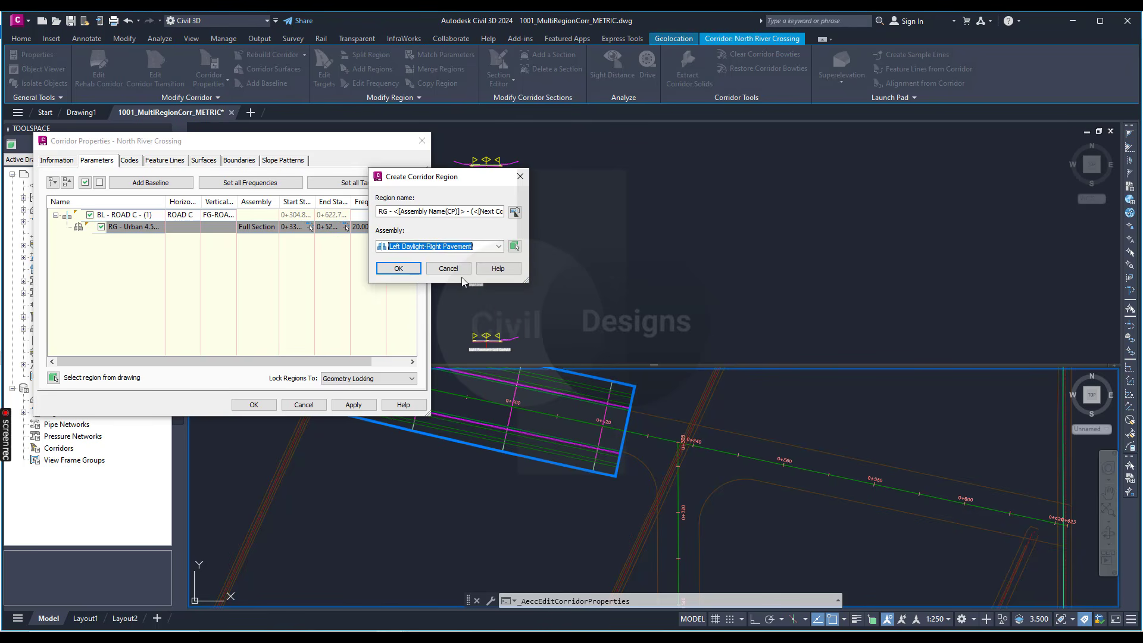
click(398, 268)
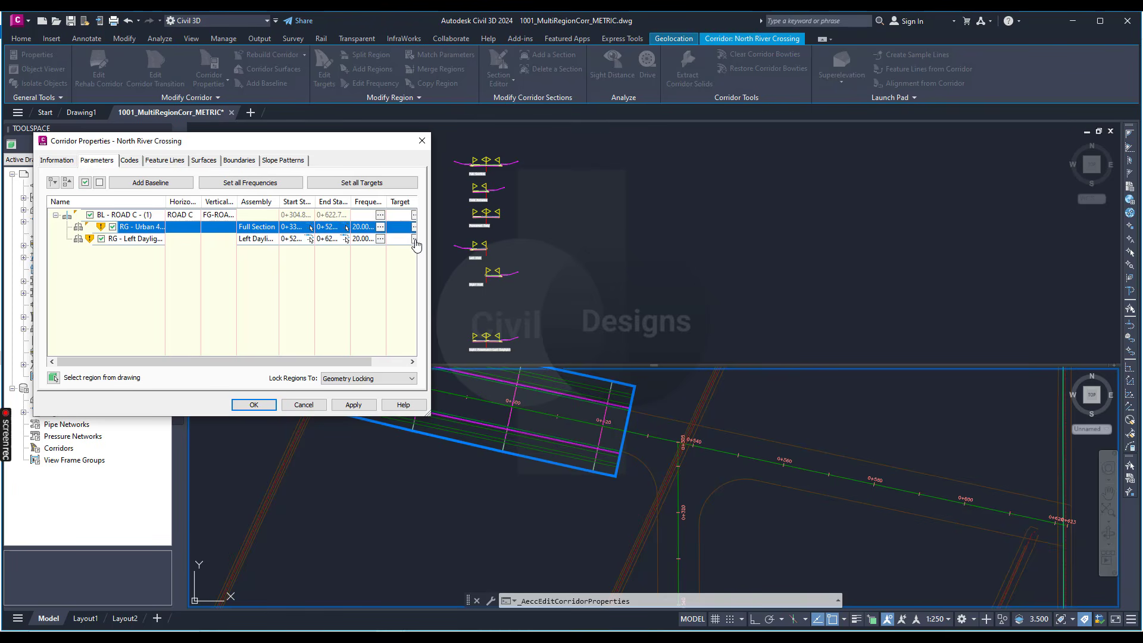
Set the Left Daylight-Right Pavement region's LinkSlopeToSurface target to Existing Surface and accept the target mapping.
click(415, 239)
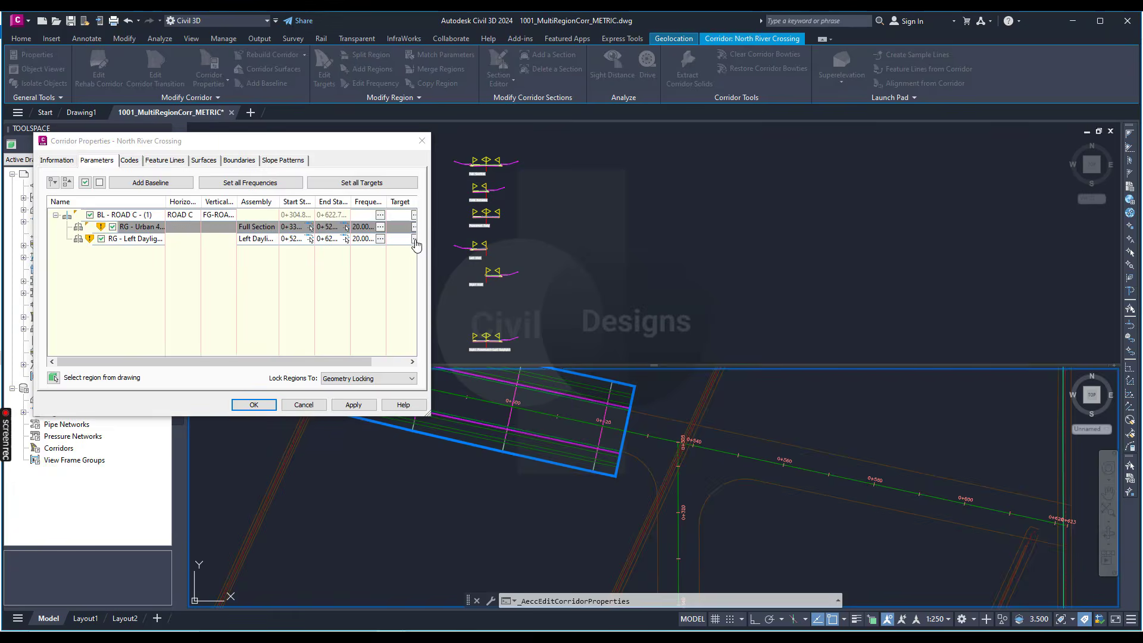
drag(208, 111, 256, 111)
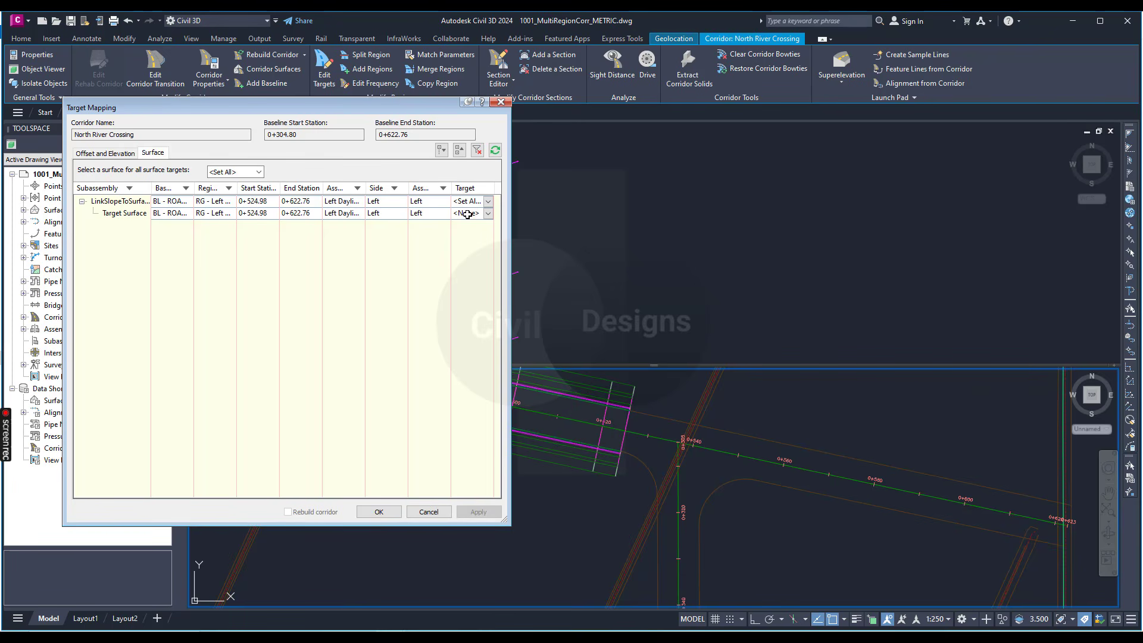
click(235, 172)
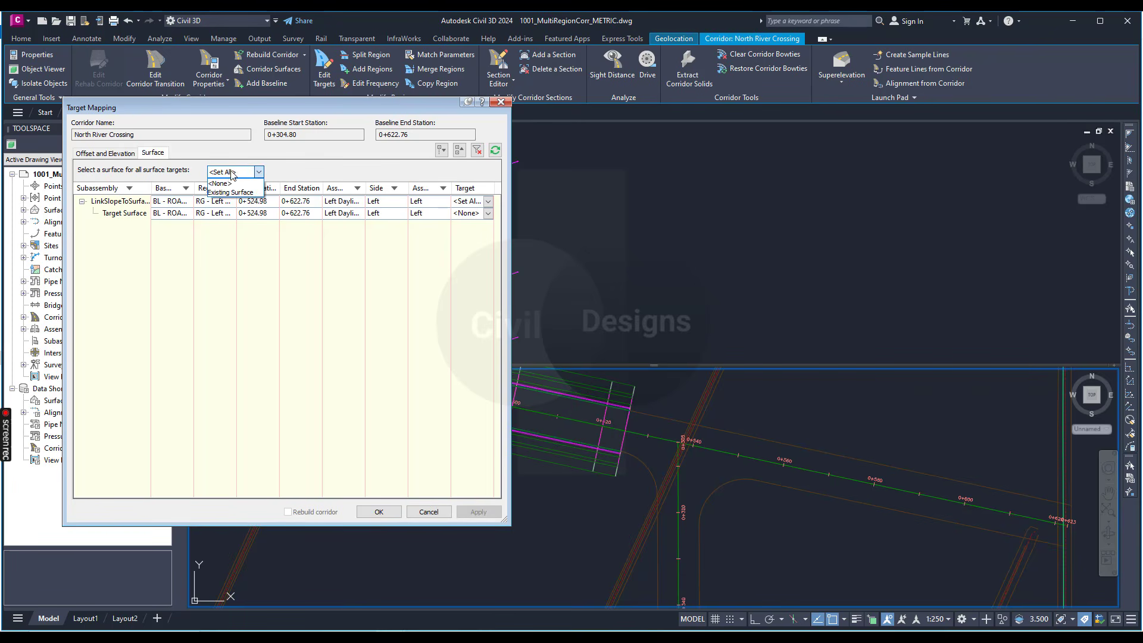
click(472, 208)
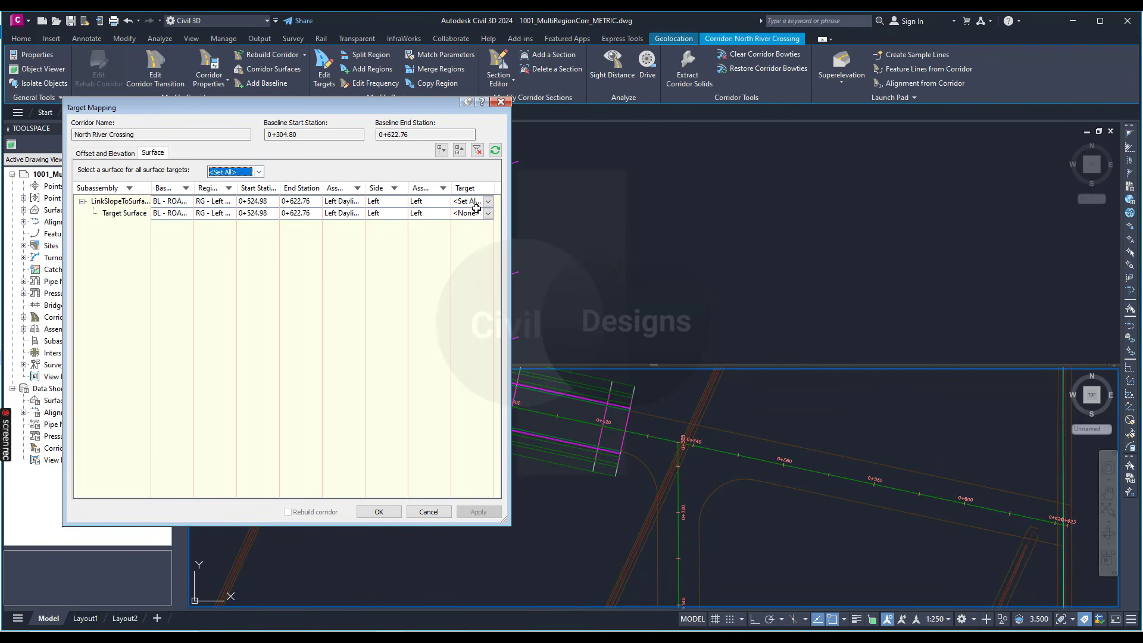
click(488, 202)
click(475, 222)
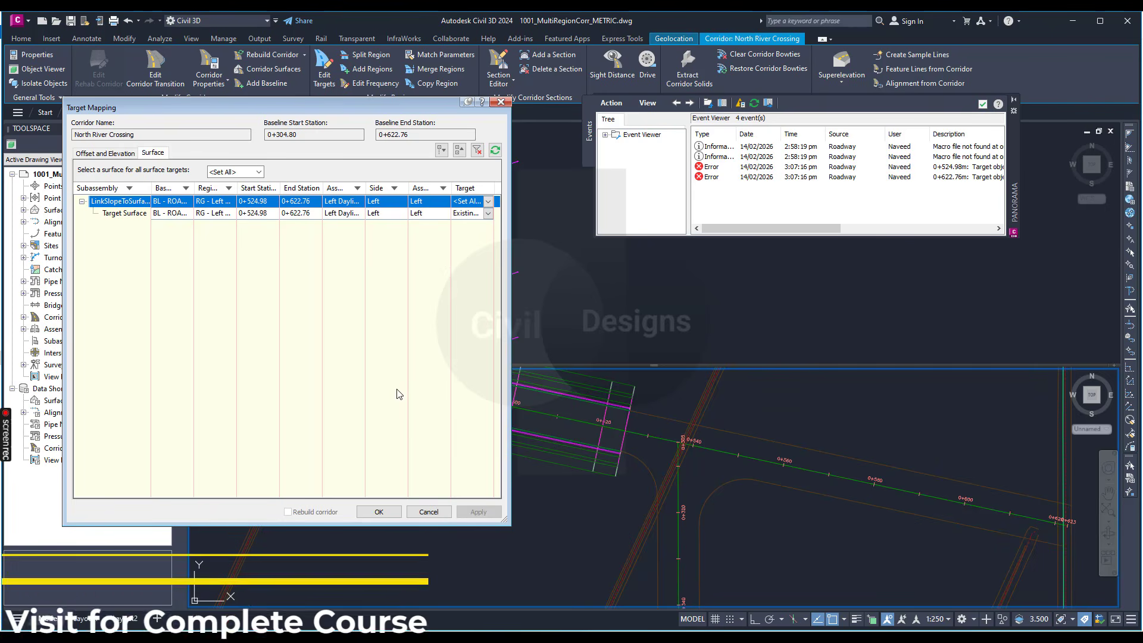
click(379, 511)
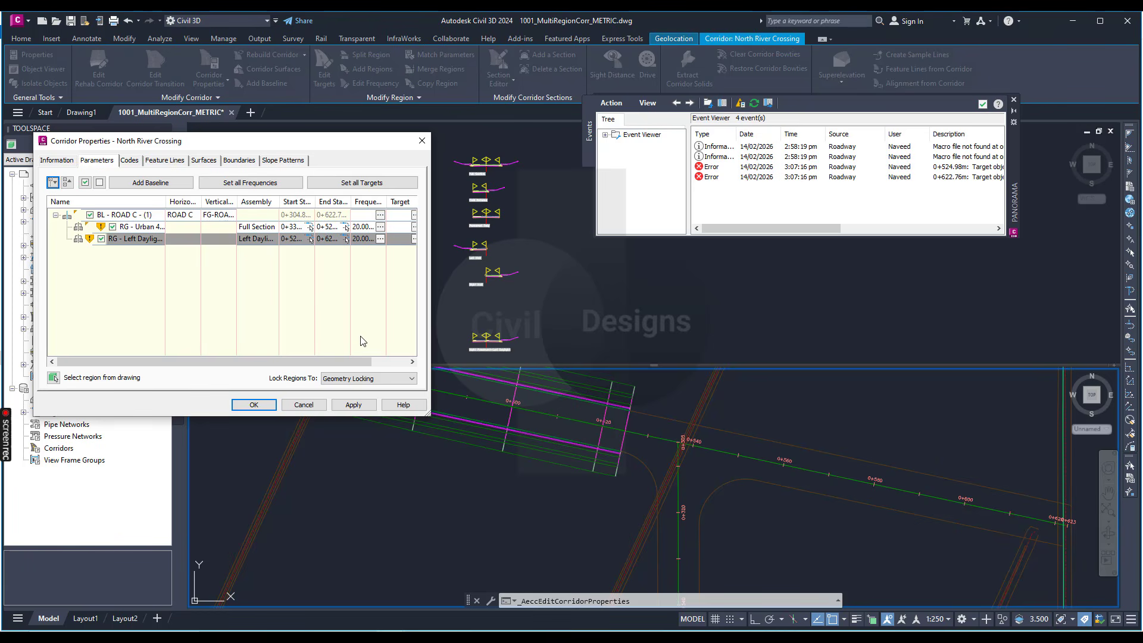
Accept the corridor properties, rebuild the corridor with the added region and close the event viewer.
click(263, 410)
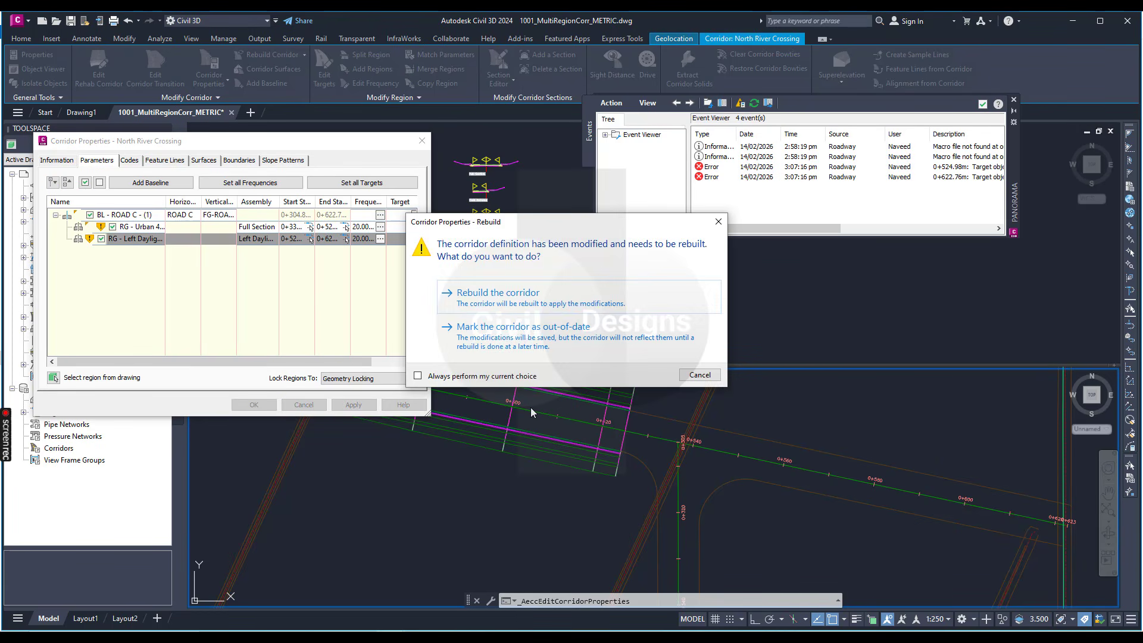
click(538, 303)
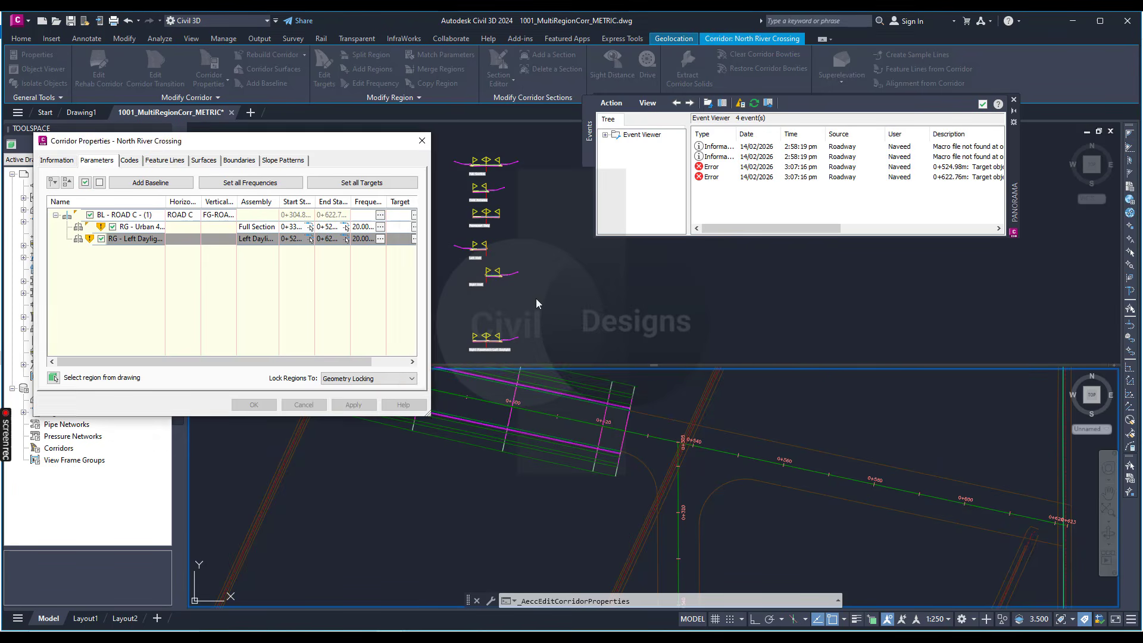
click(1014, 99)
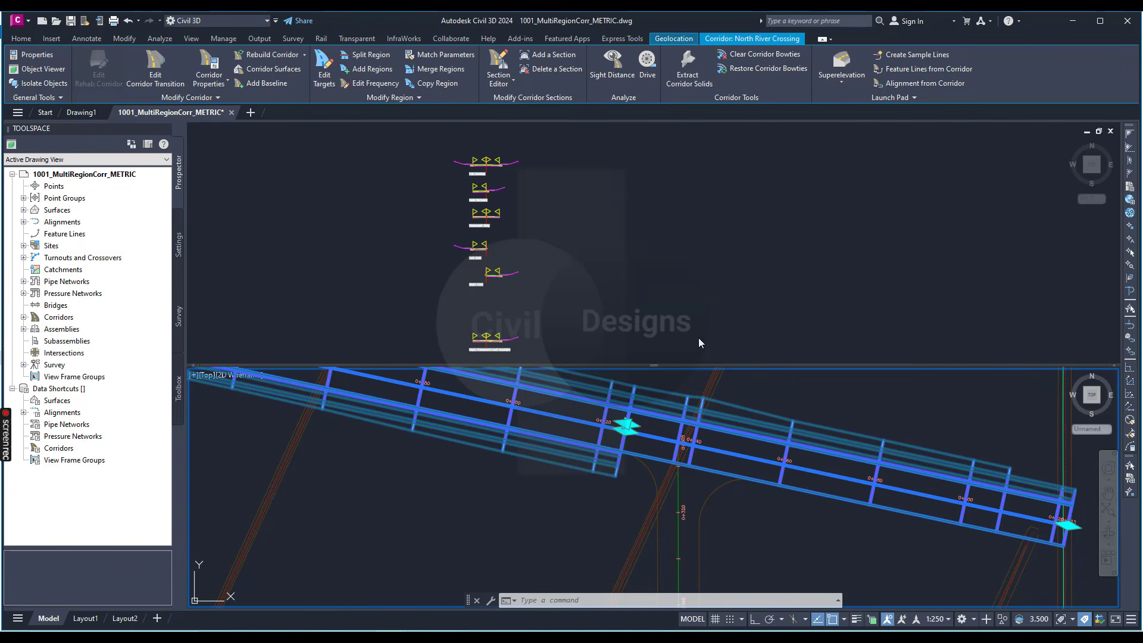
scroll(739, 503, down, 2)
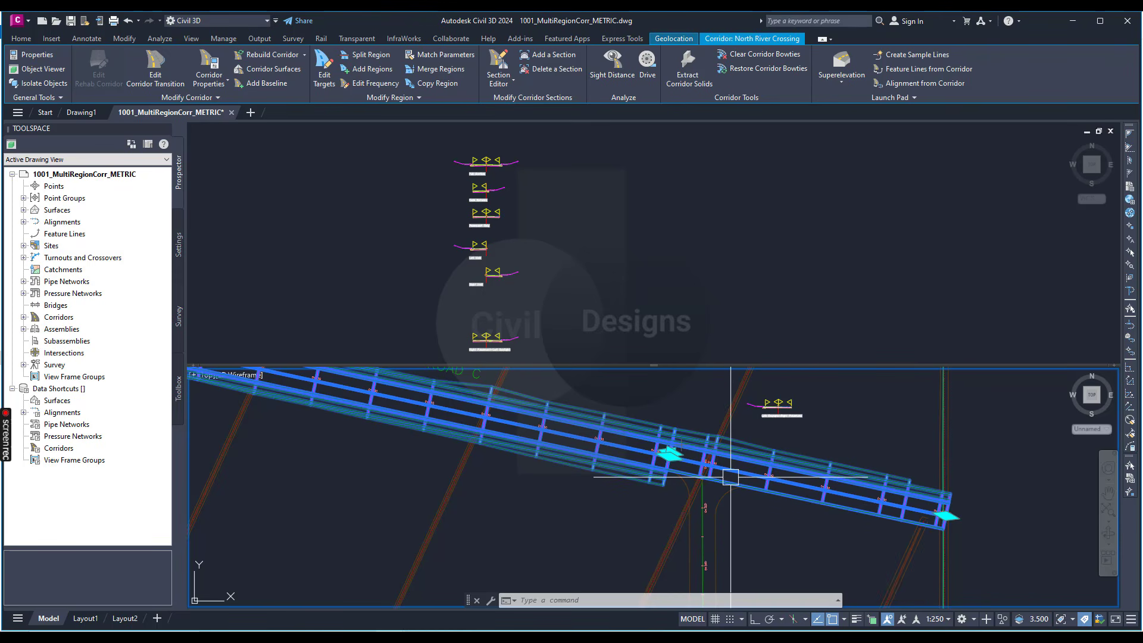
Reopen the North River Crossing corridor properties and select the Left Daylight-Right Pavement region.
click(212, 66)
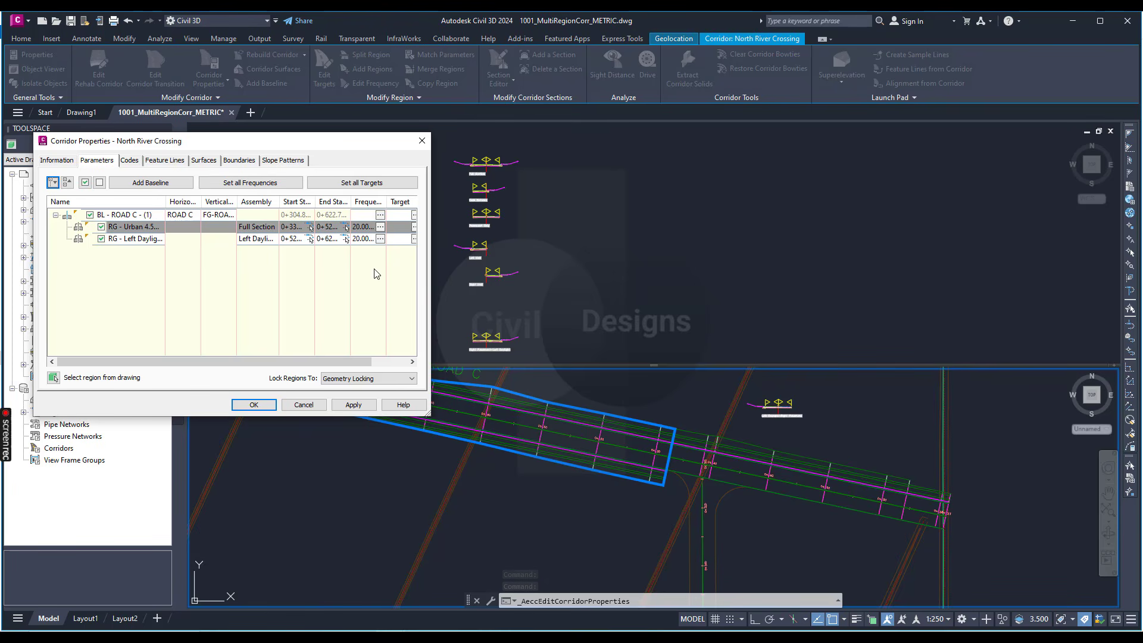
click(137, 239)
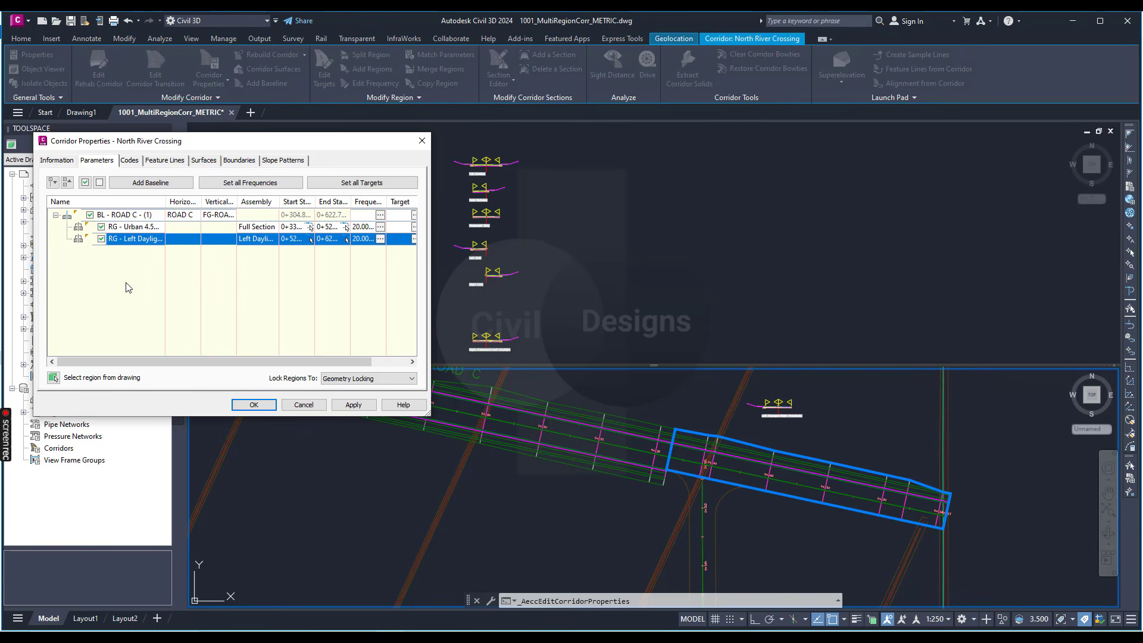
drag(273, 147, 299, 125)
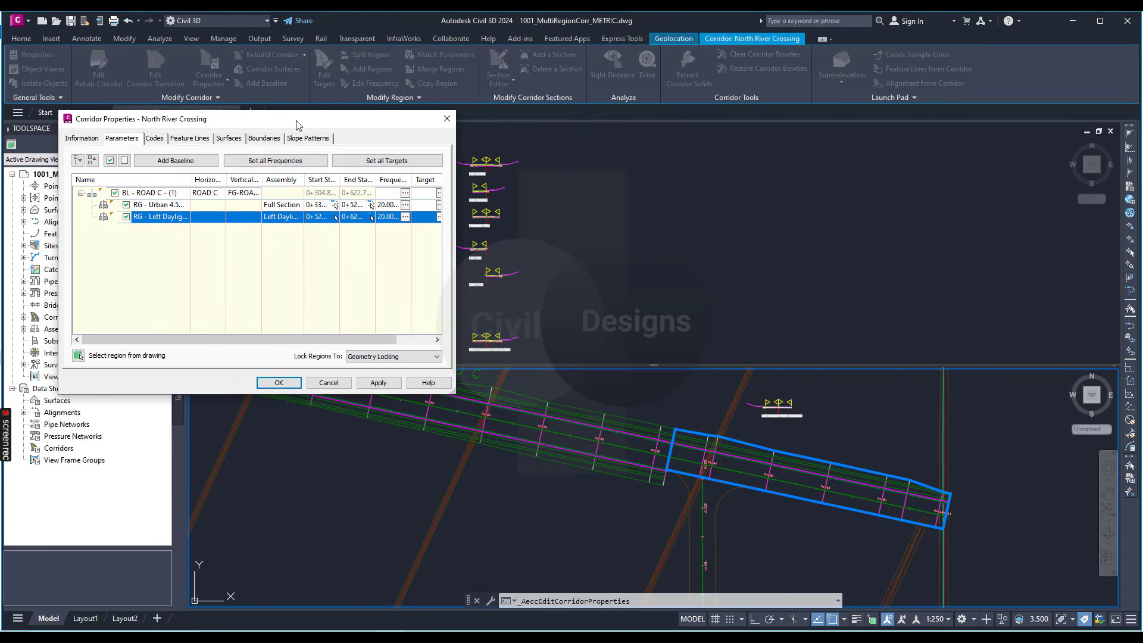
click(372, 219)
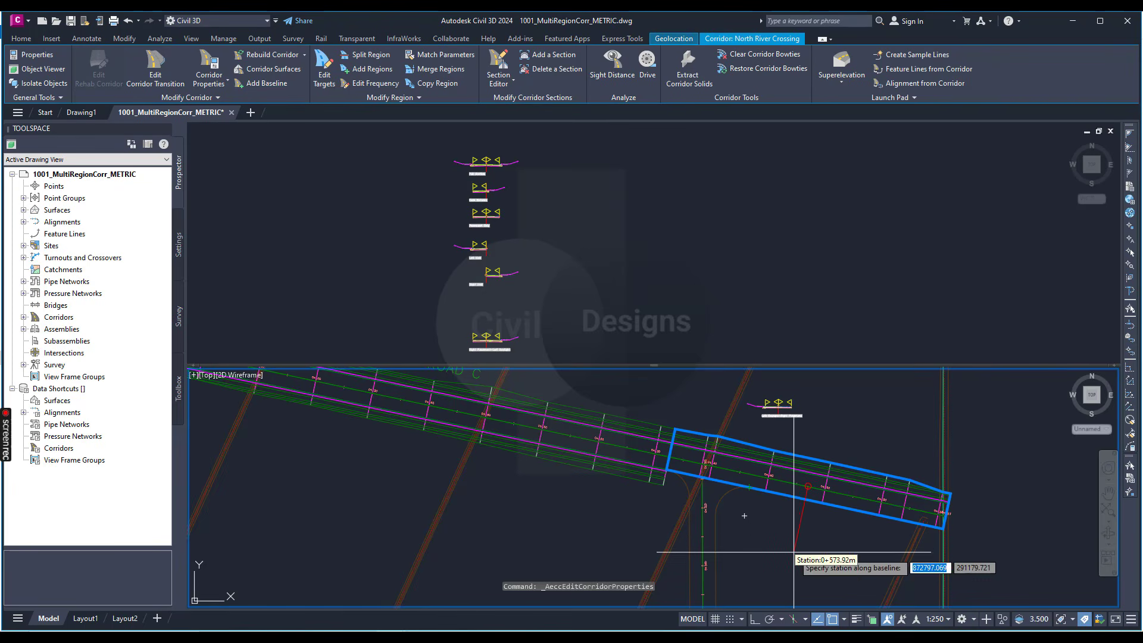
key(Escape)
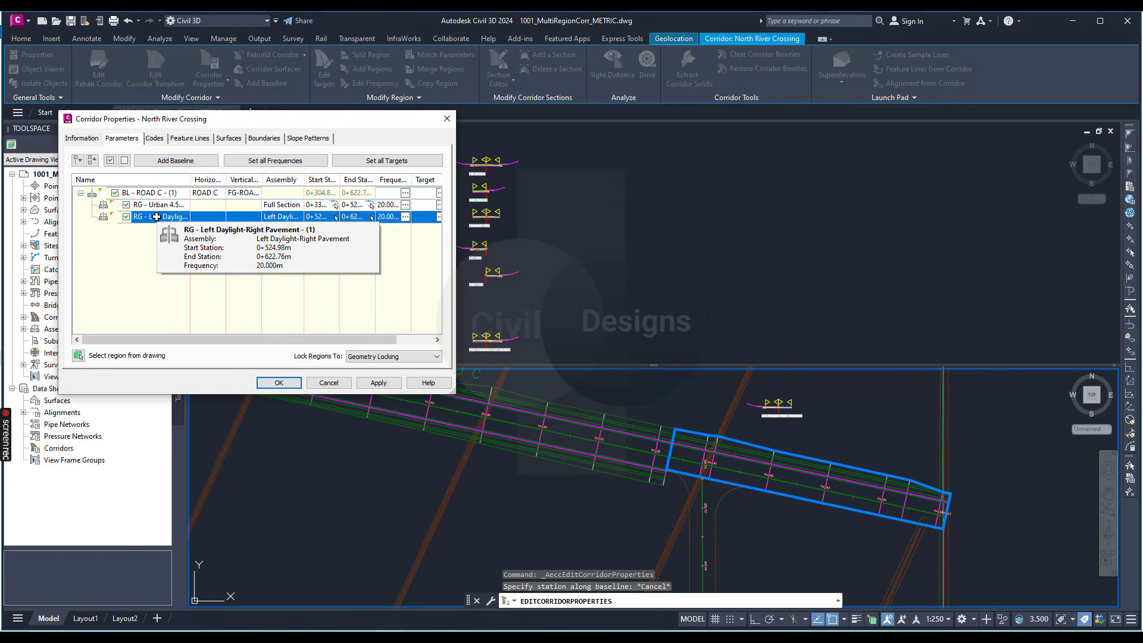
Split the Left Daylight-Right Pavement region near the curb return past Road B, at stations 0+552.28 and 0+552.54.
right_click(156, 217)
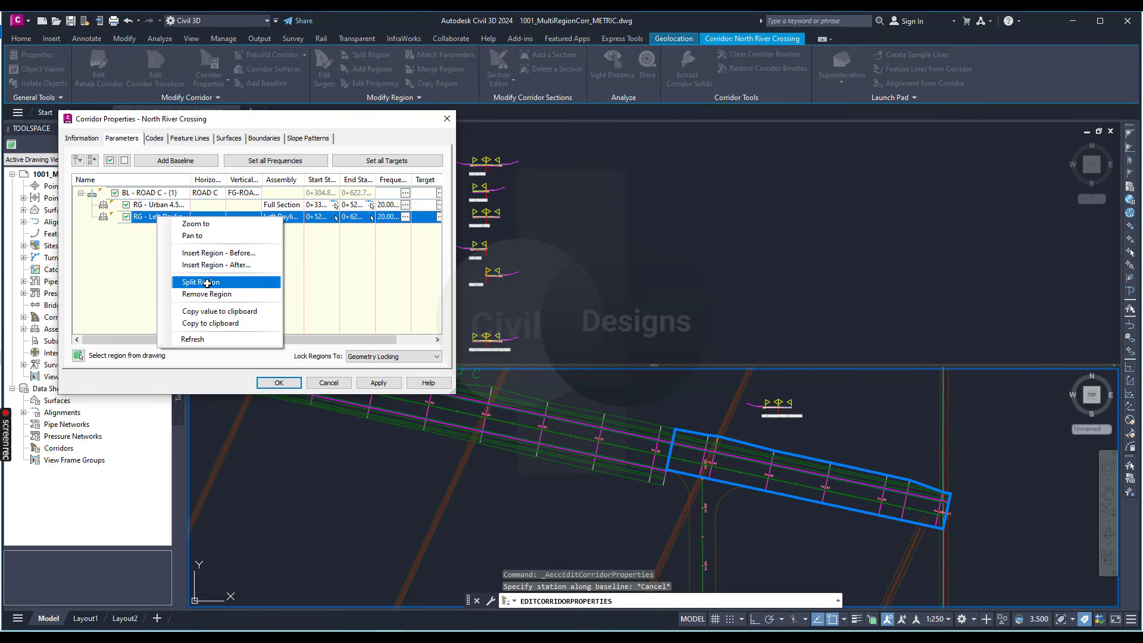
click(206, 283)
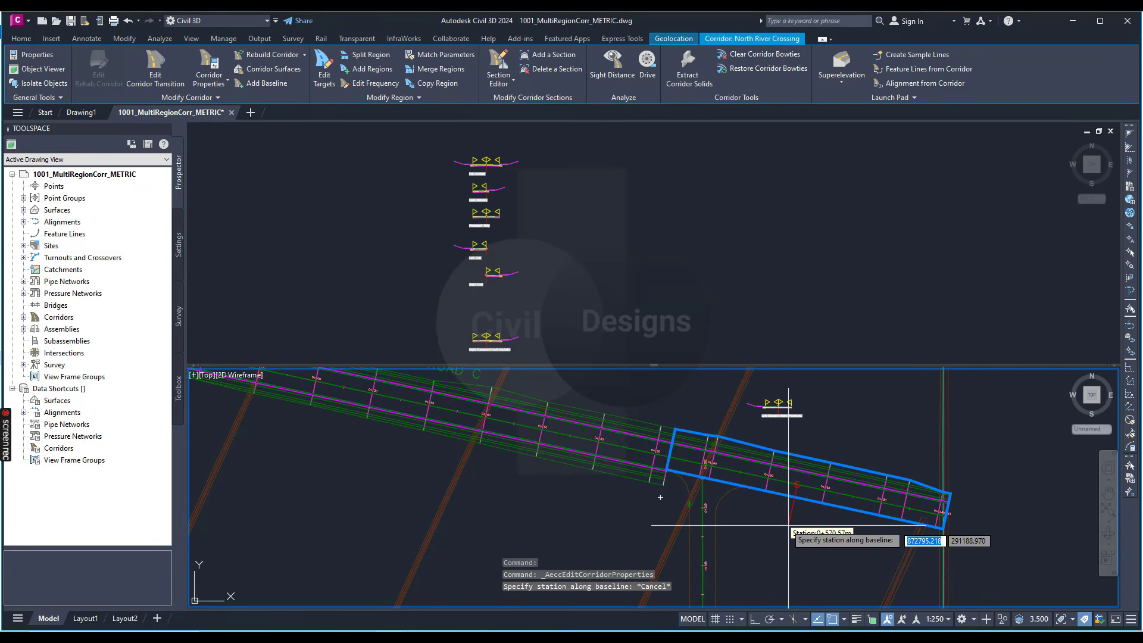
scroll(784, 523, up, 3)
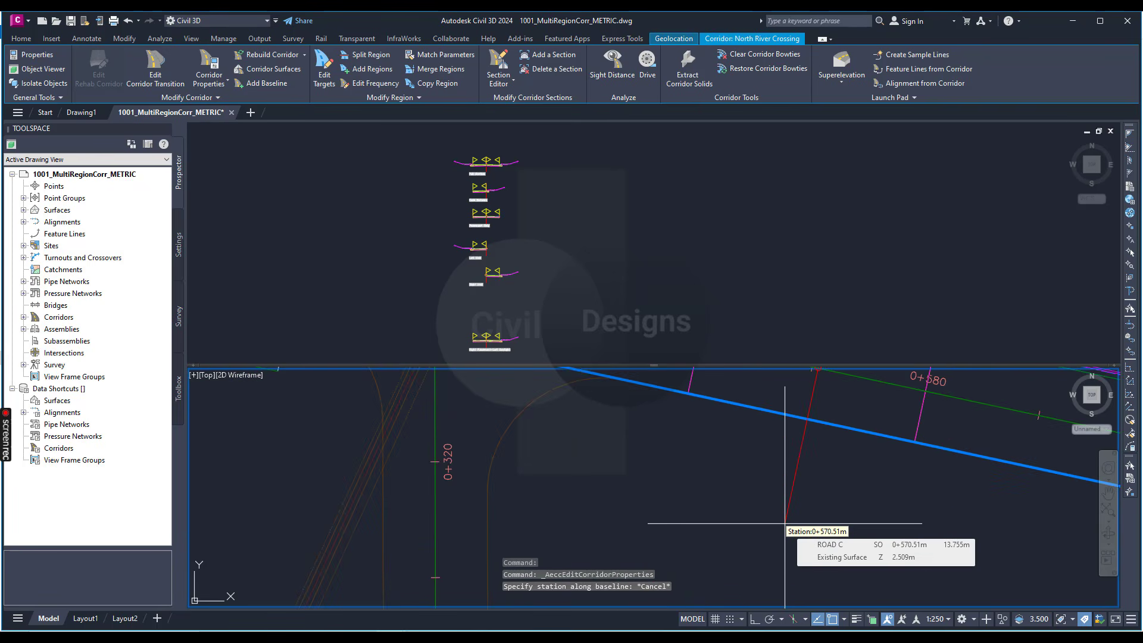
scroll(784, 523, down, 3)
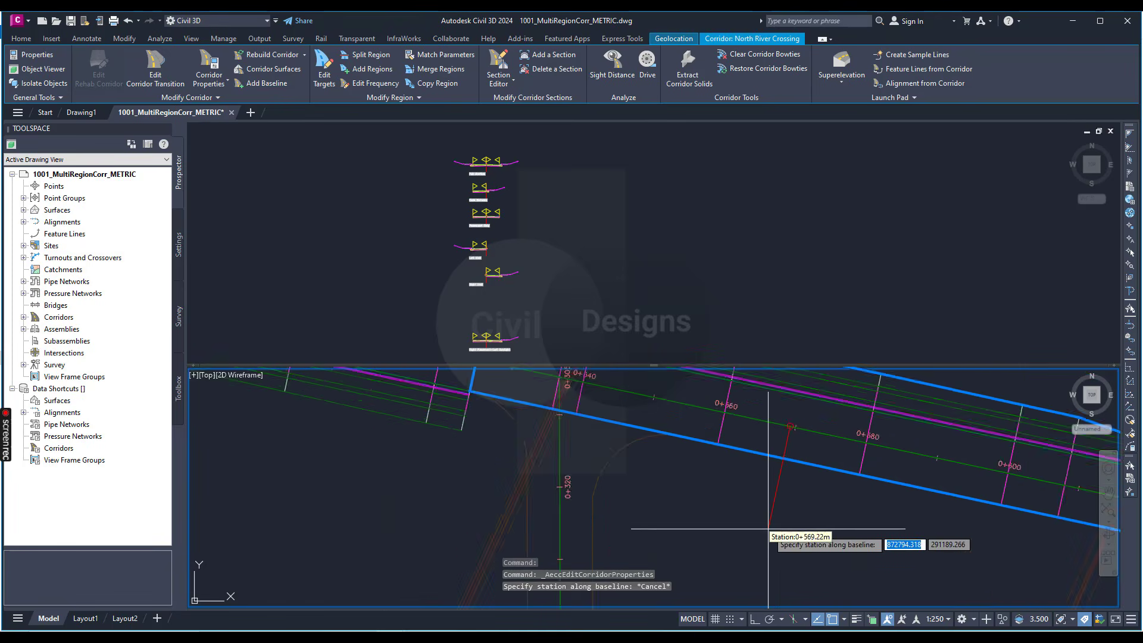
click(690, 464)
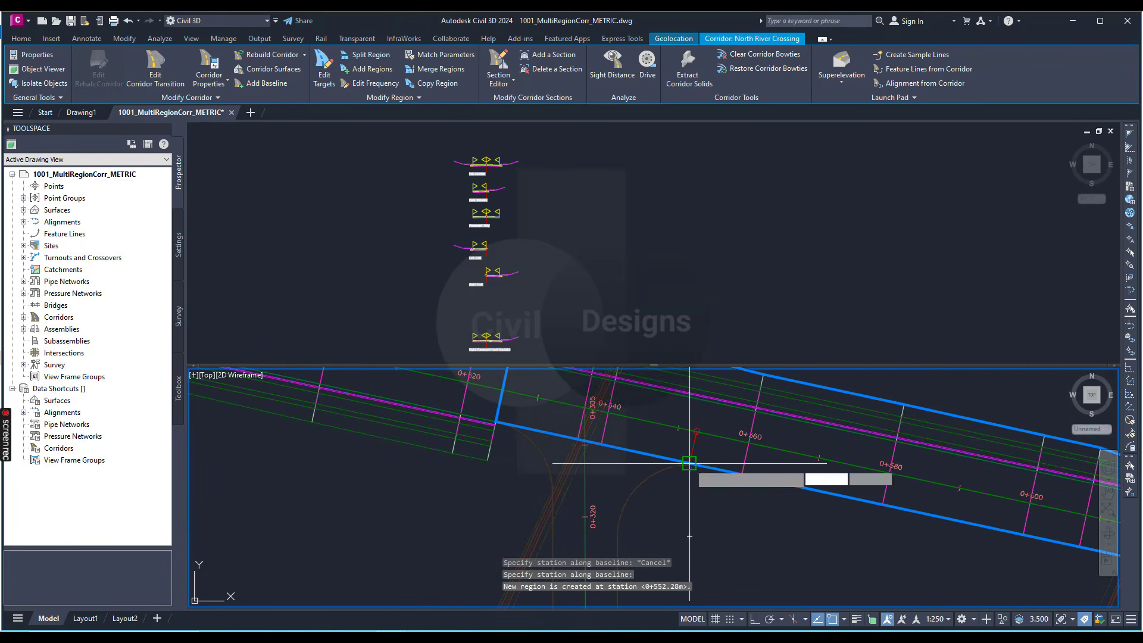
click(689, 462)
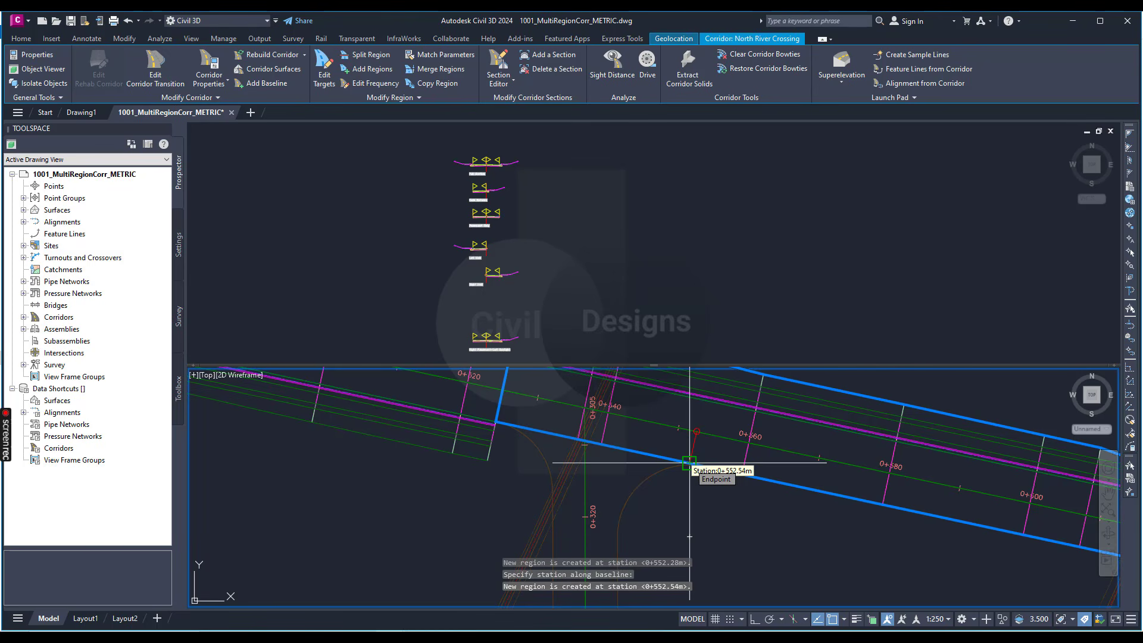
Split the region once more at station 0+554.67, snapping to the endpoint of the curb return past Road B, and end the splitting.
shift+right_click(689, 462)
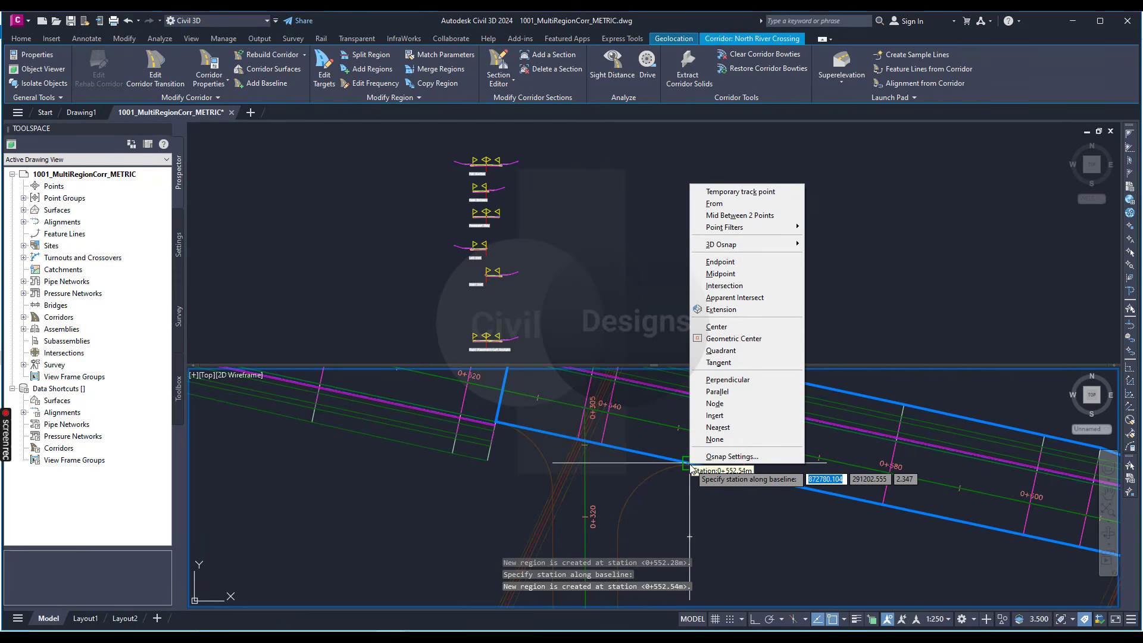
click(715, 262)
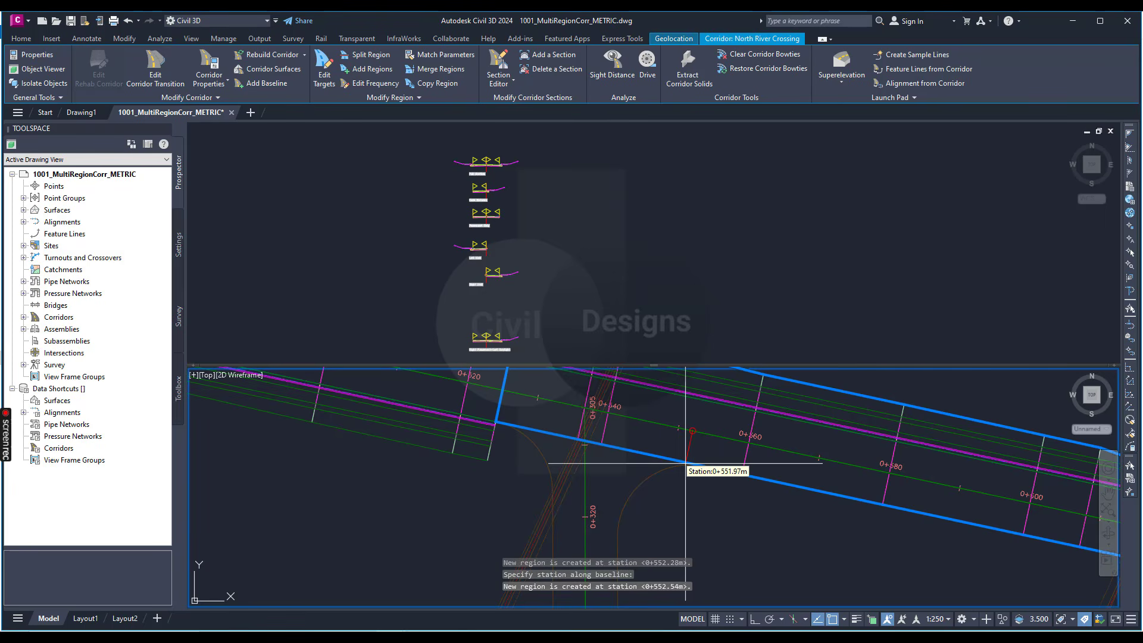
scroll(685, 463, up, 3)
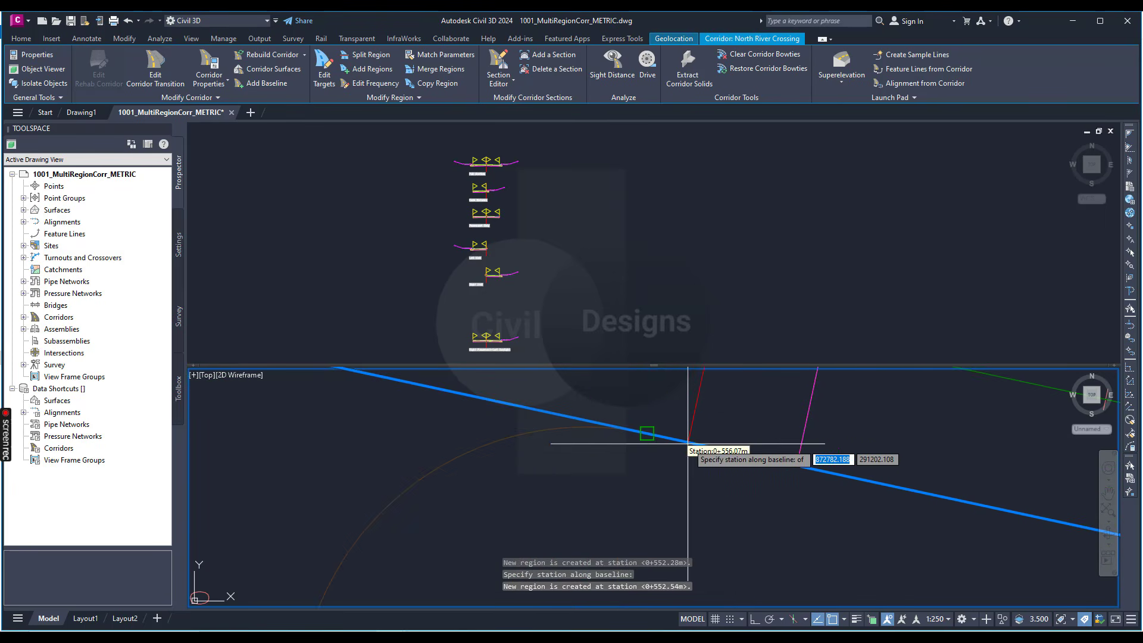
click(647, 433)
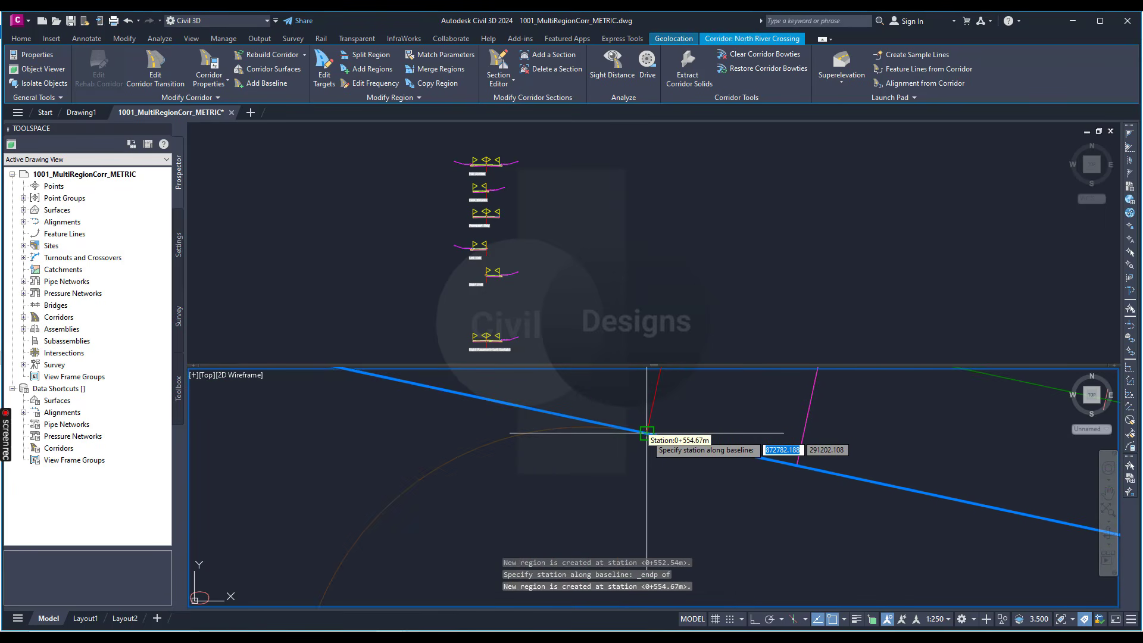
click(647, 433)
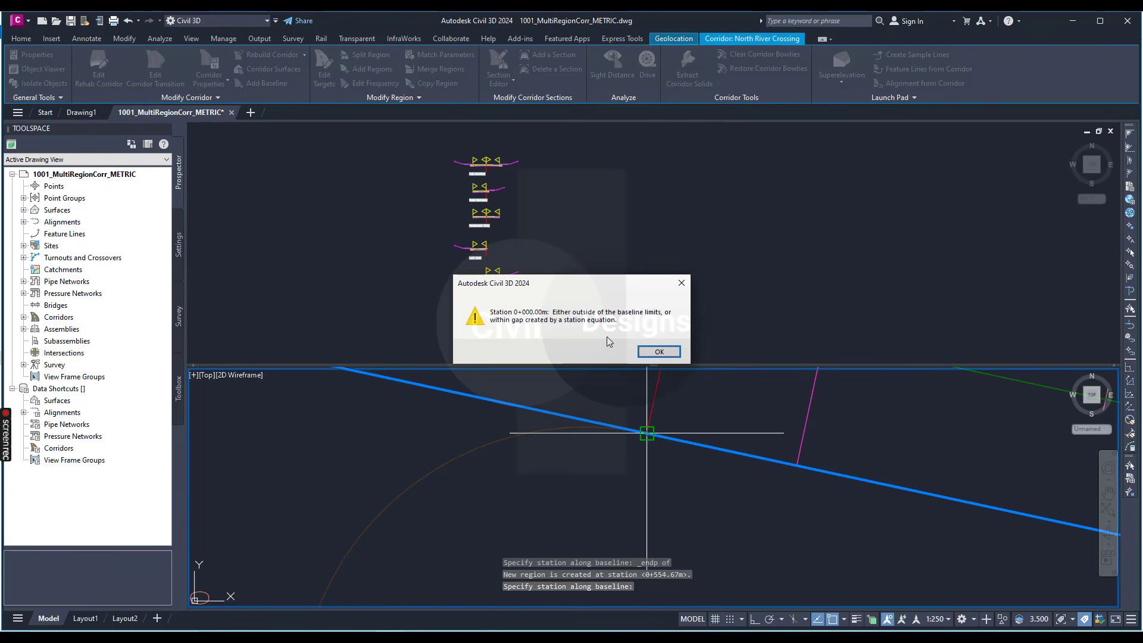
click(659, 352)
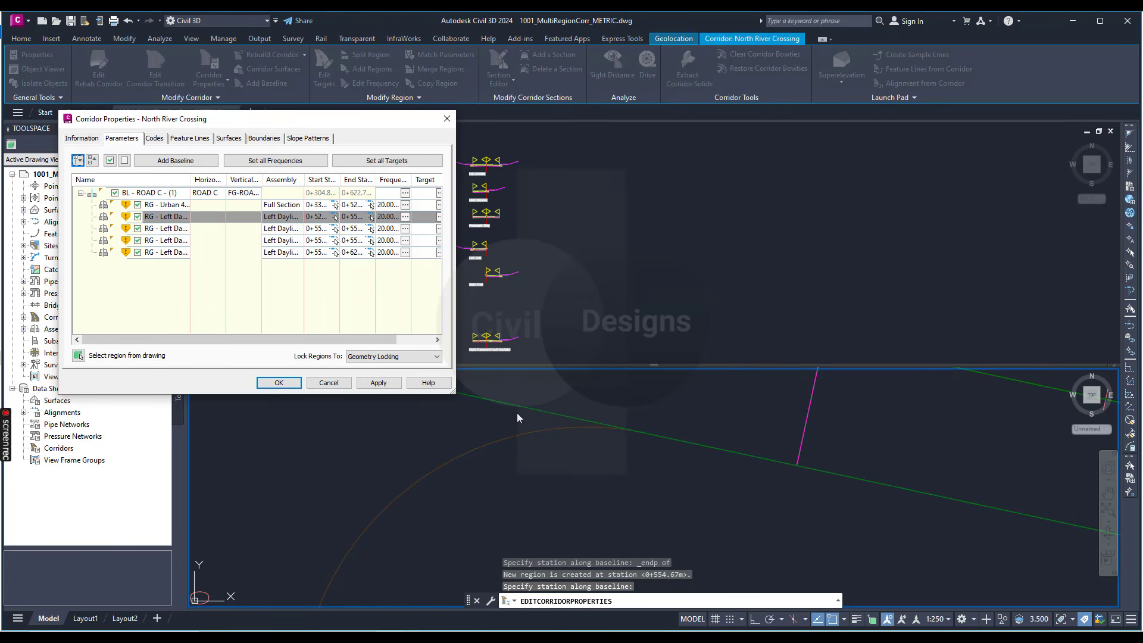
Change the assembly of the last region, starting at station 0+554.67, to Full Section.
click(163, 253)
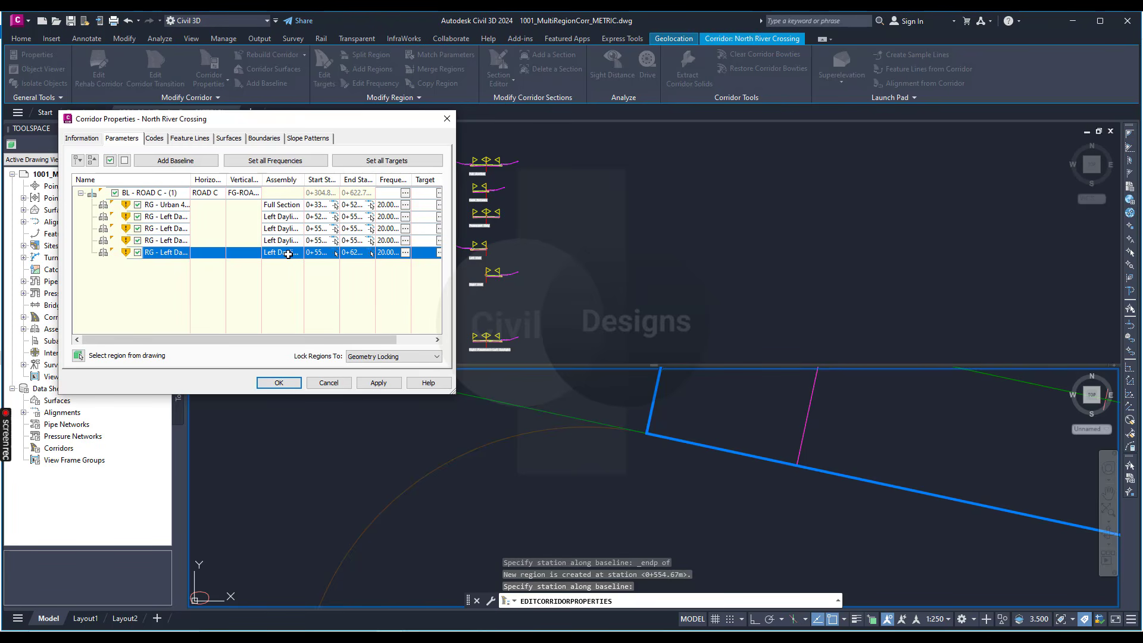
double_click(293, 254)
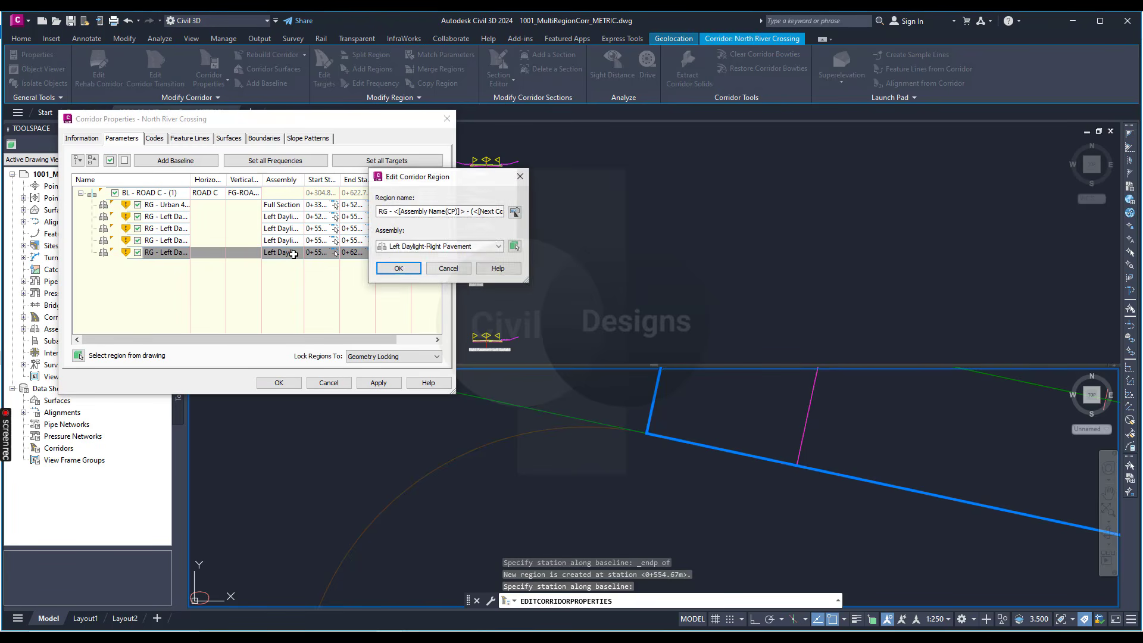
click(420, 247)
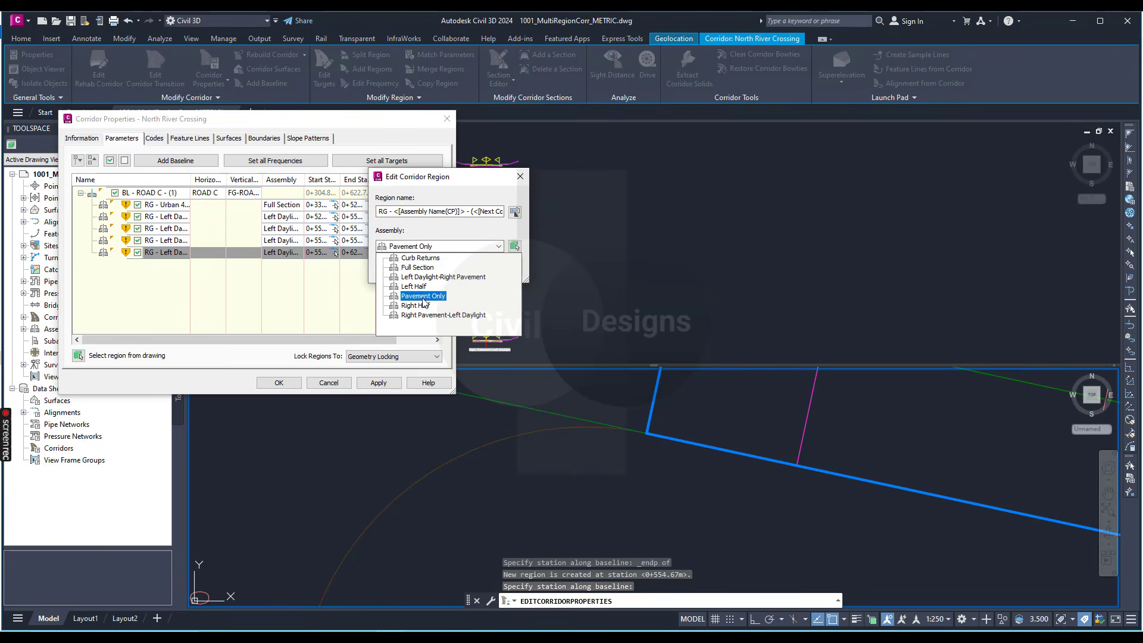
click(419, 267)
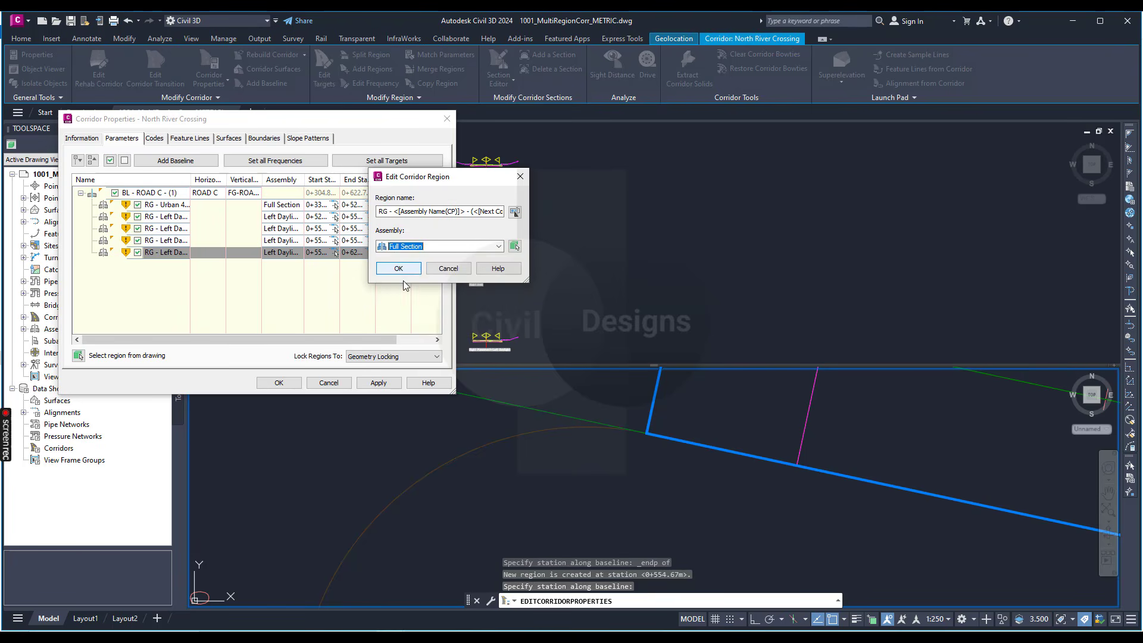
click(407, 269)
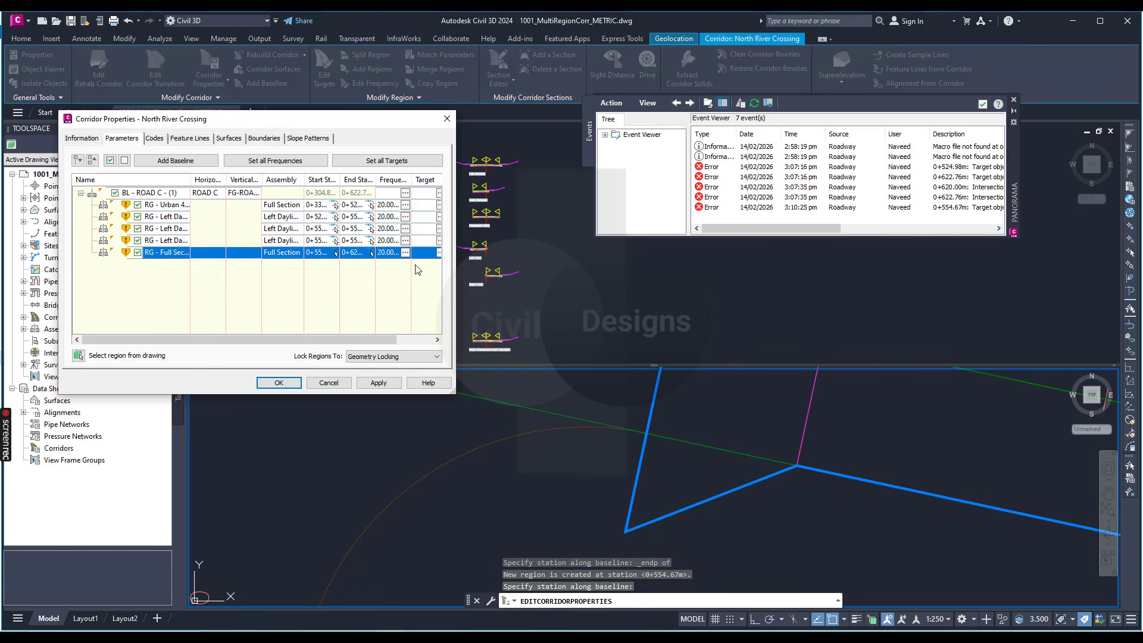
Set all surface targets of the last Full Section region to Existing Surface and accept the target mapping.
click(439, 254)
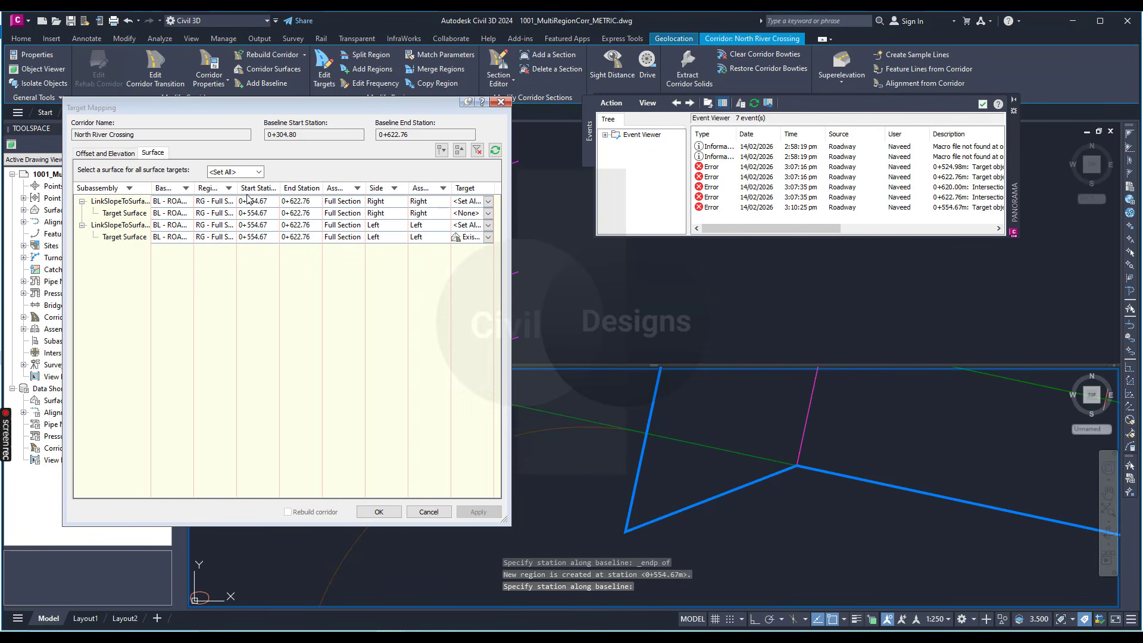
click(237, 172)
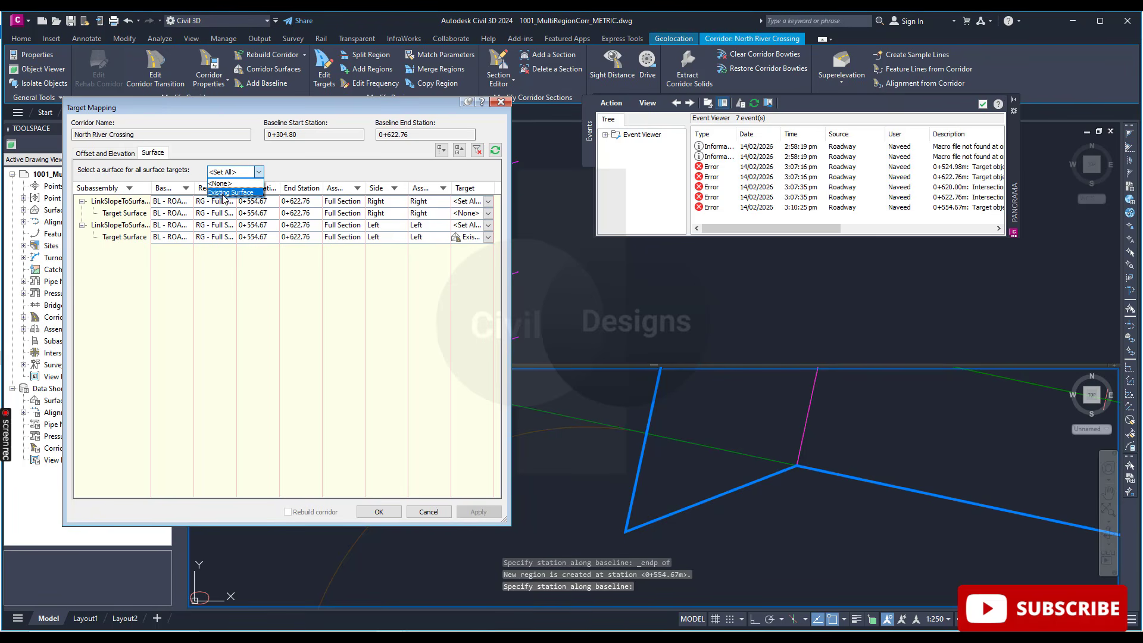
click(230, 193)
click(378, 512)
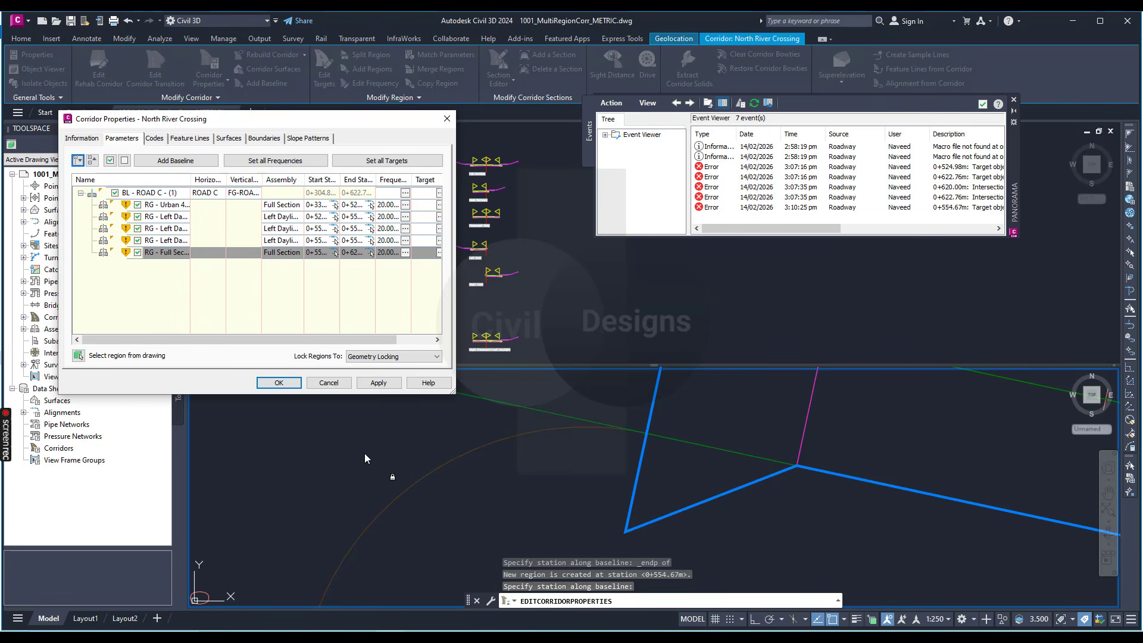
Accept the corridor properties, rebuild the corridor with the split regions, close the event viewer and deselect the corridor.
click(274, 387)
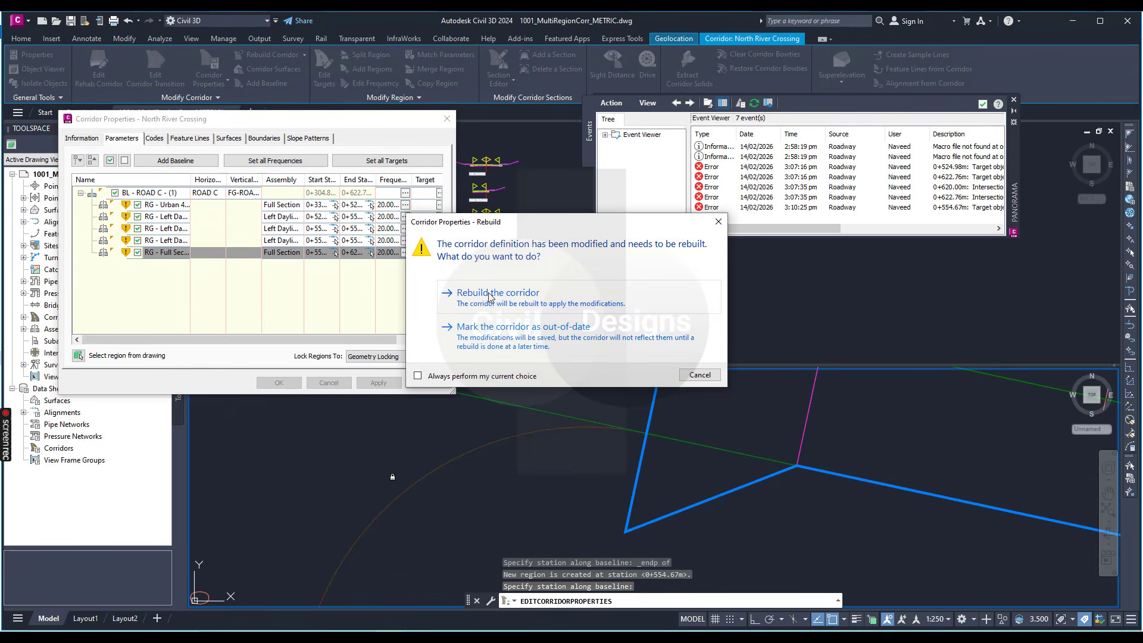
click(489, 296)
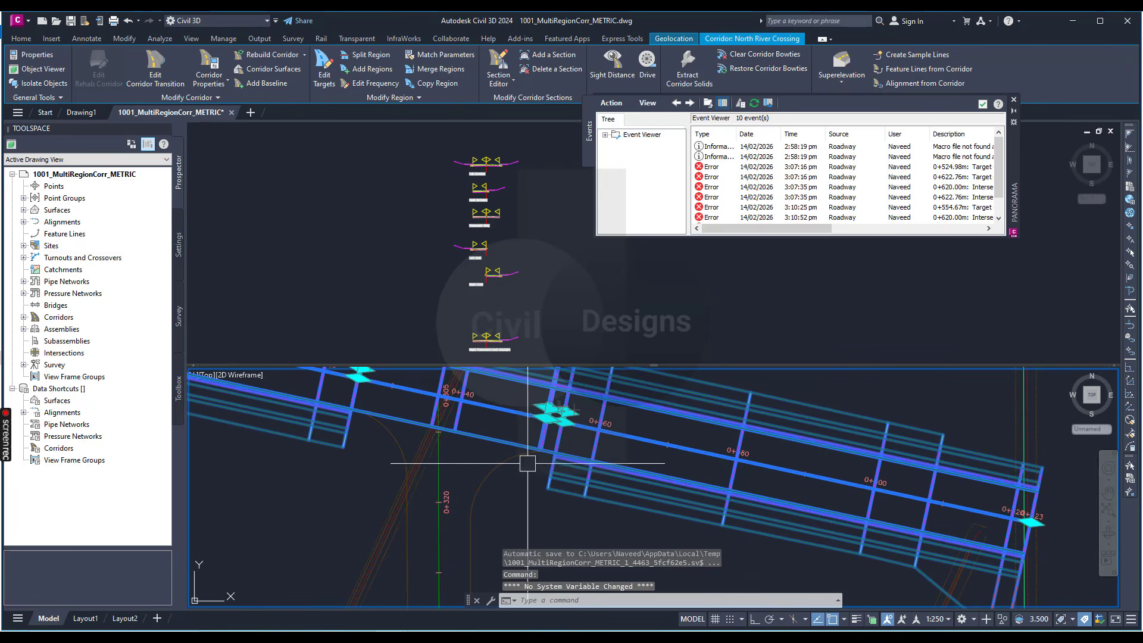
scroll(528, 463, down, 4)
click(1013, 100)
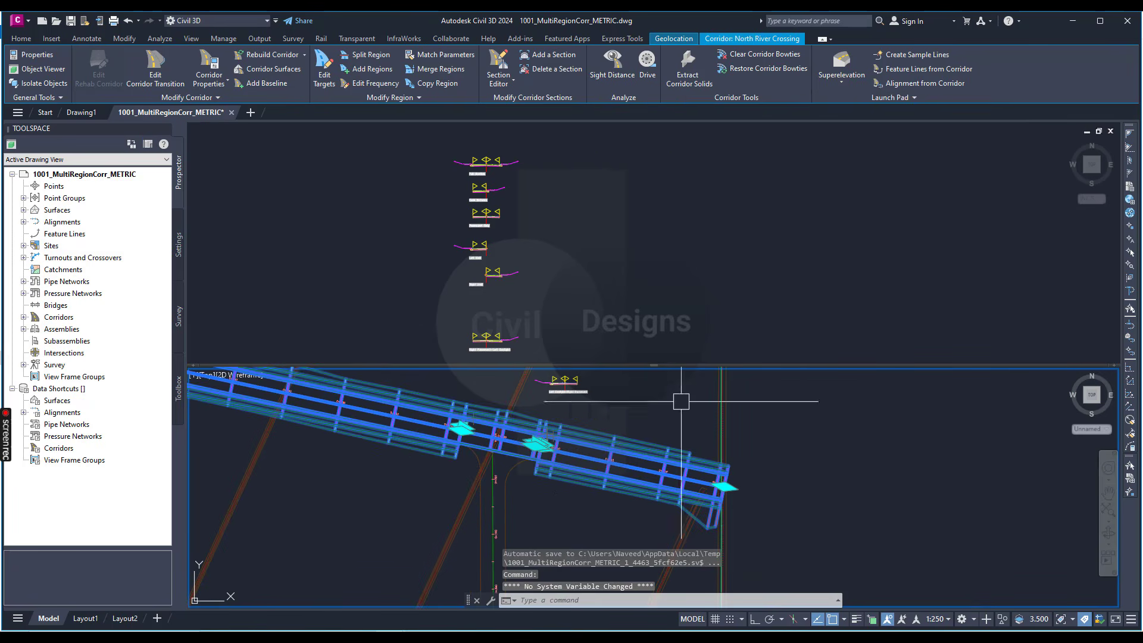
key(Escape)
scroll(437, 501, down, 2)
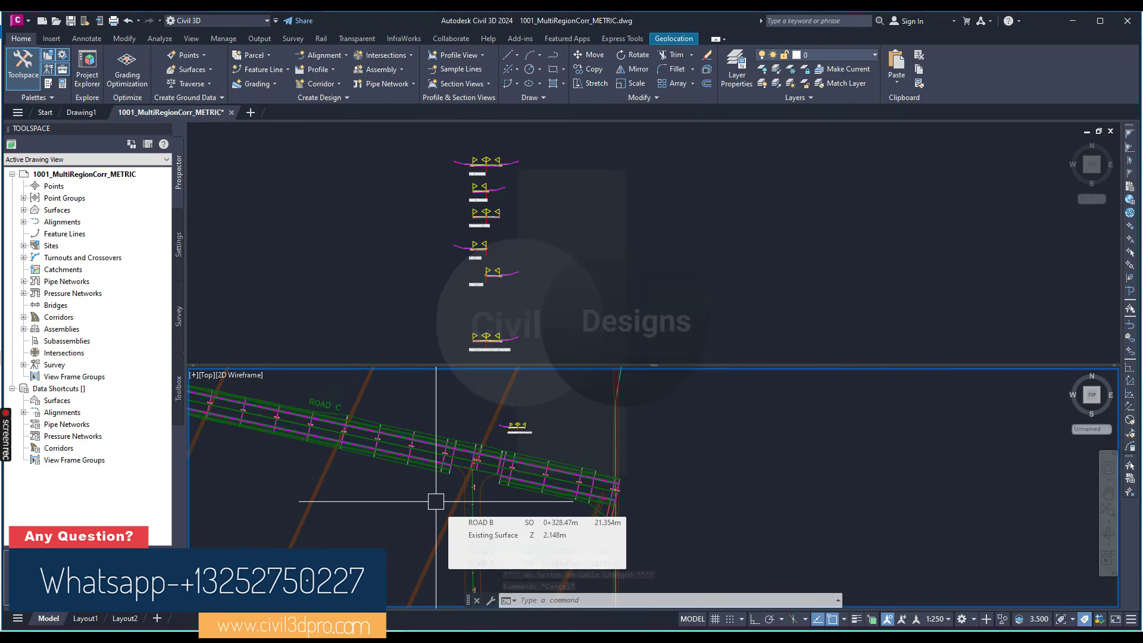
scroll(416, 485, up, 5)
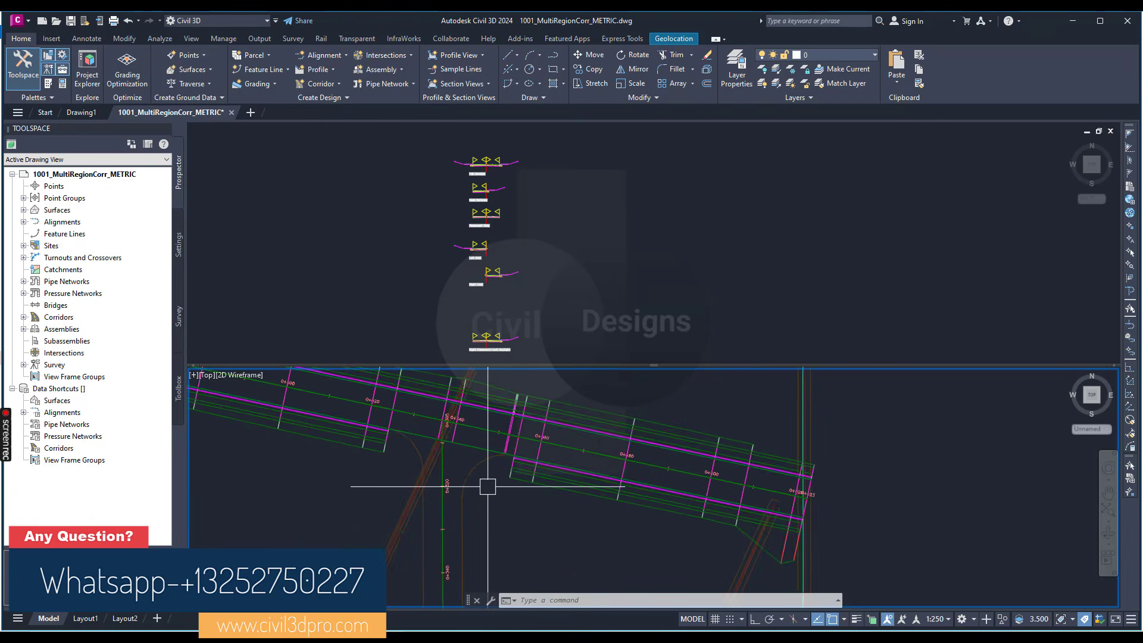